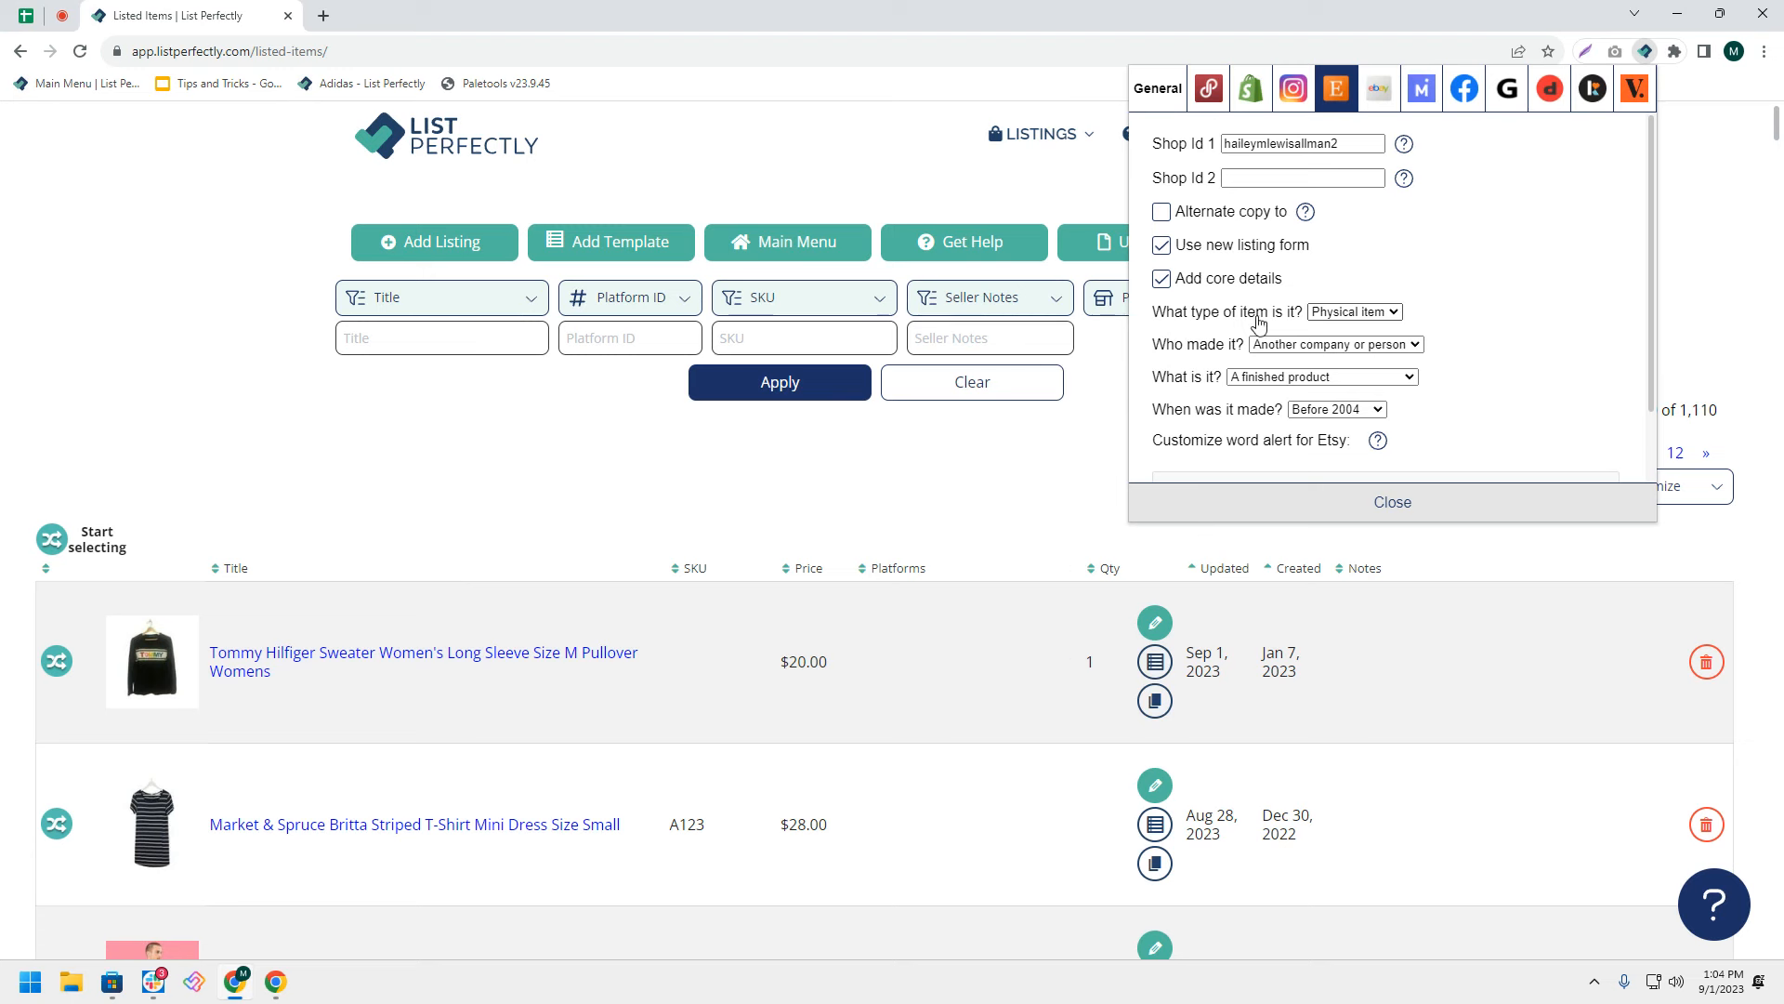
# In the Etsy core details defaults, set the item type to Physical item and the maker to Another company or person.
pyautogui.click(1336, 313)
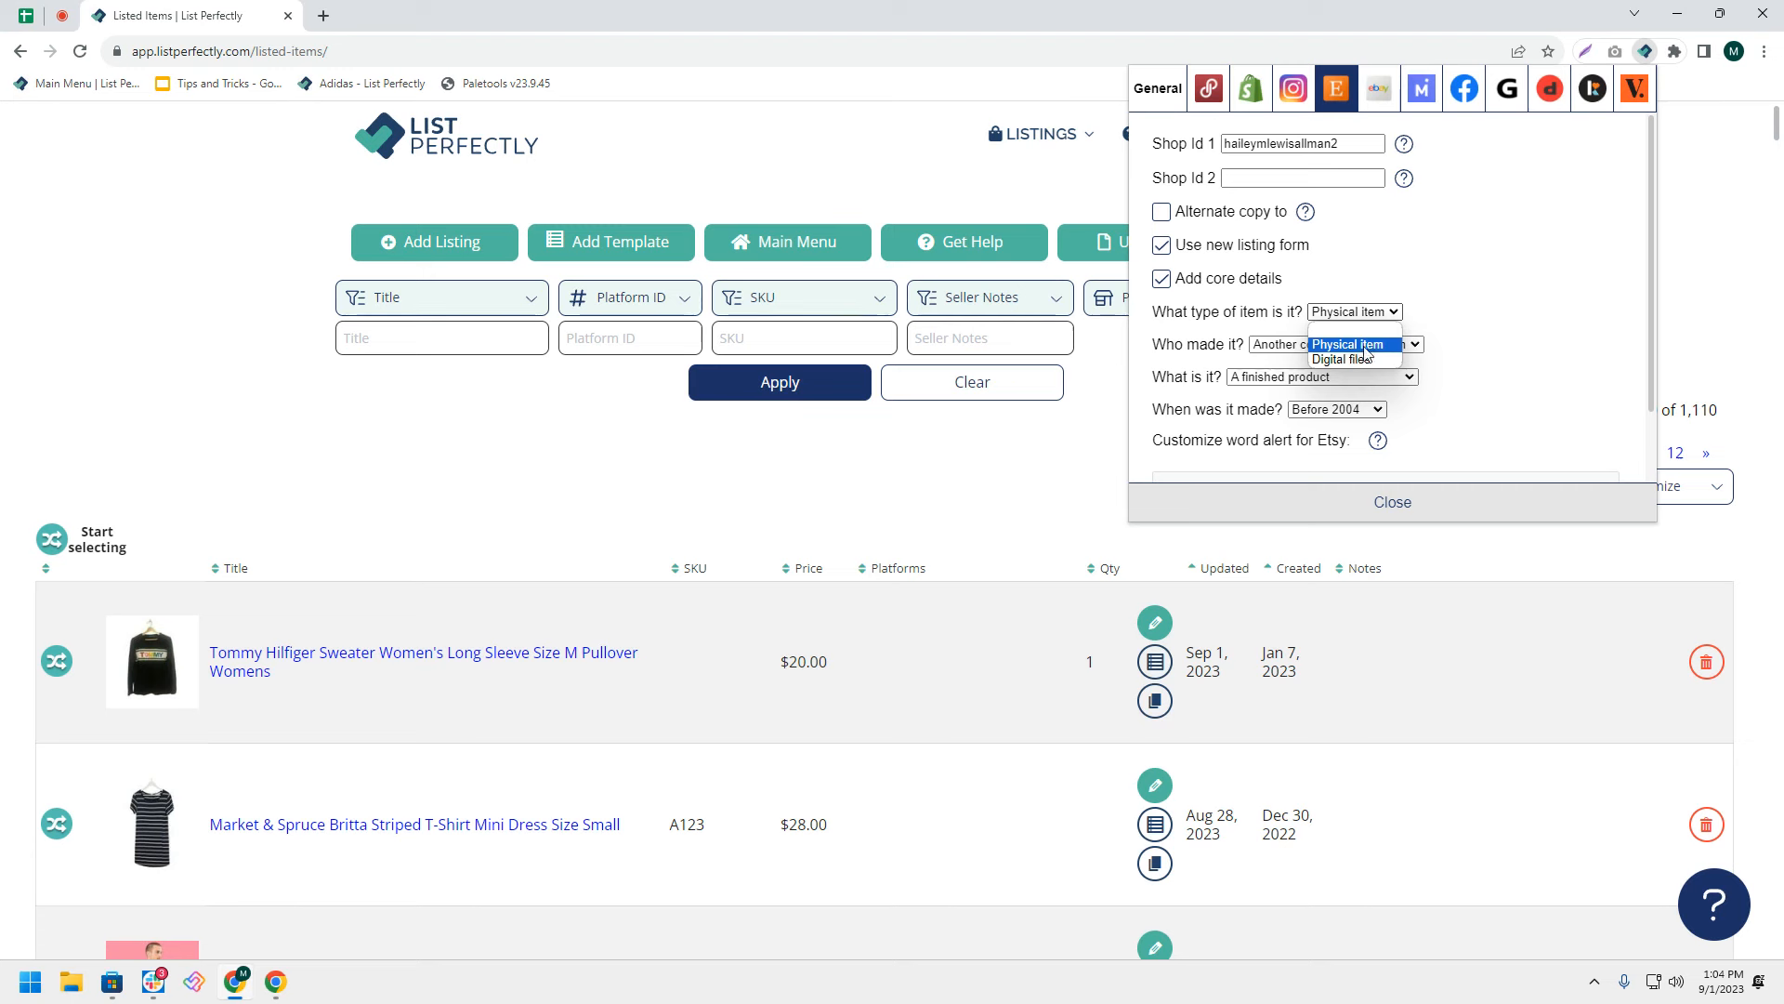
pyautogui.click(1348, 351)
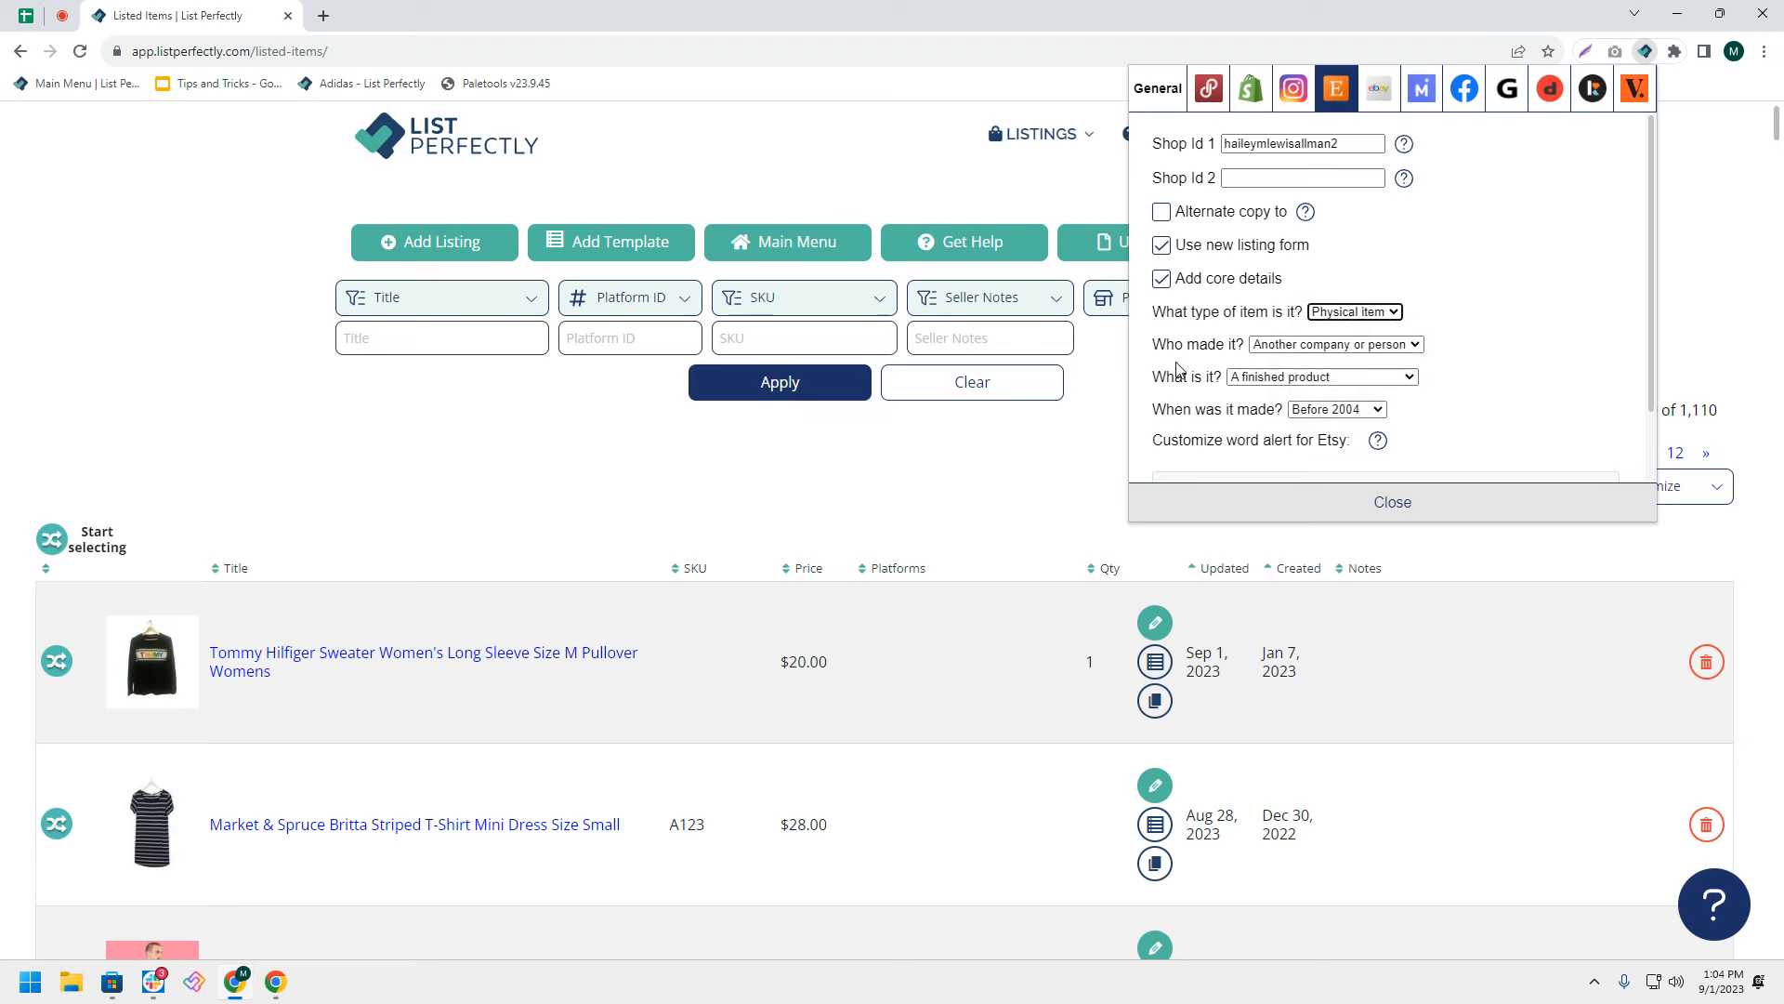
pyautogui.click(1264, 349)
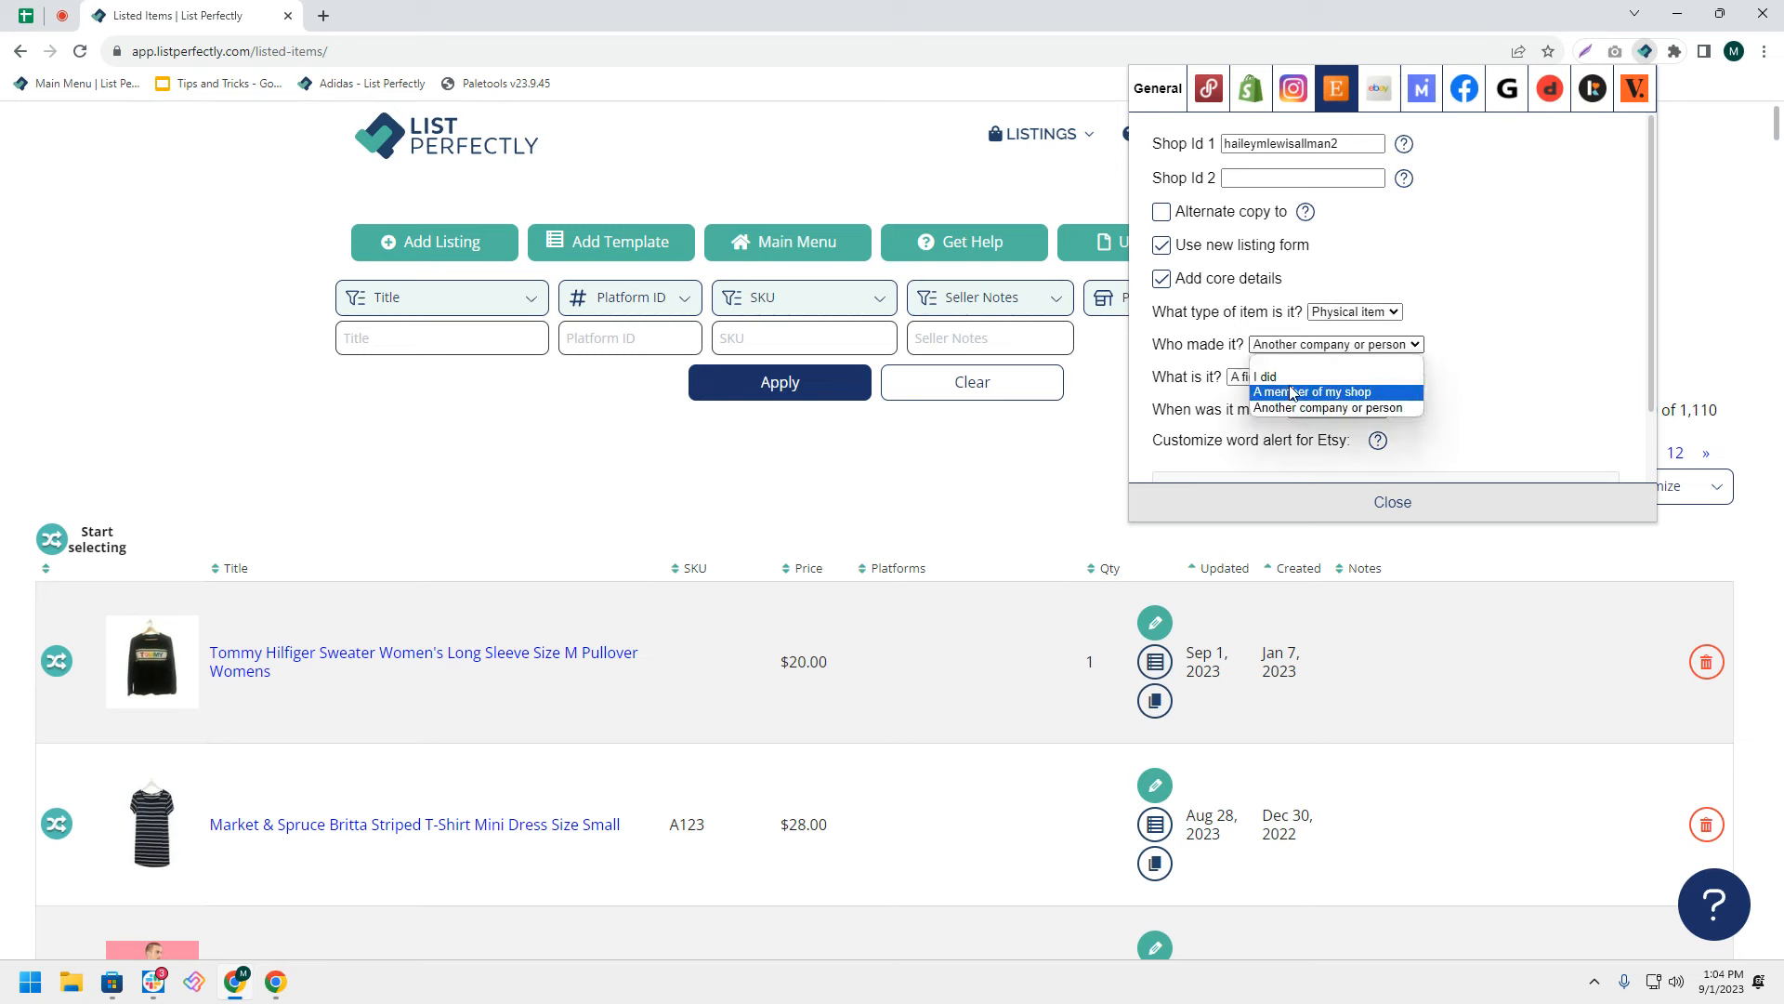
pyautogui.click(1407, 410)
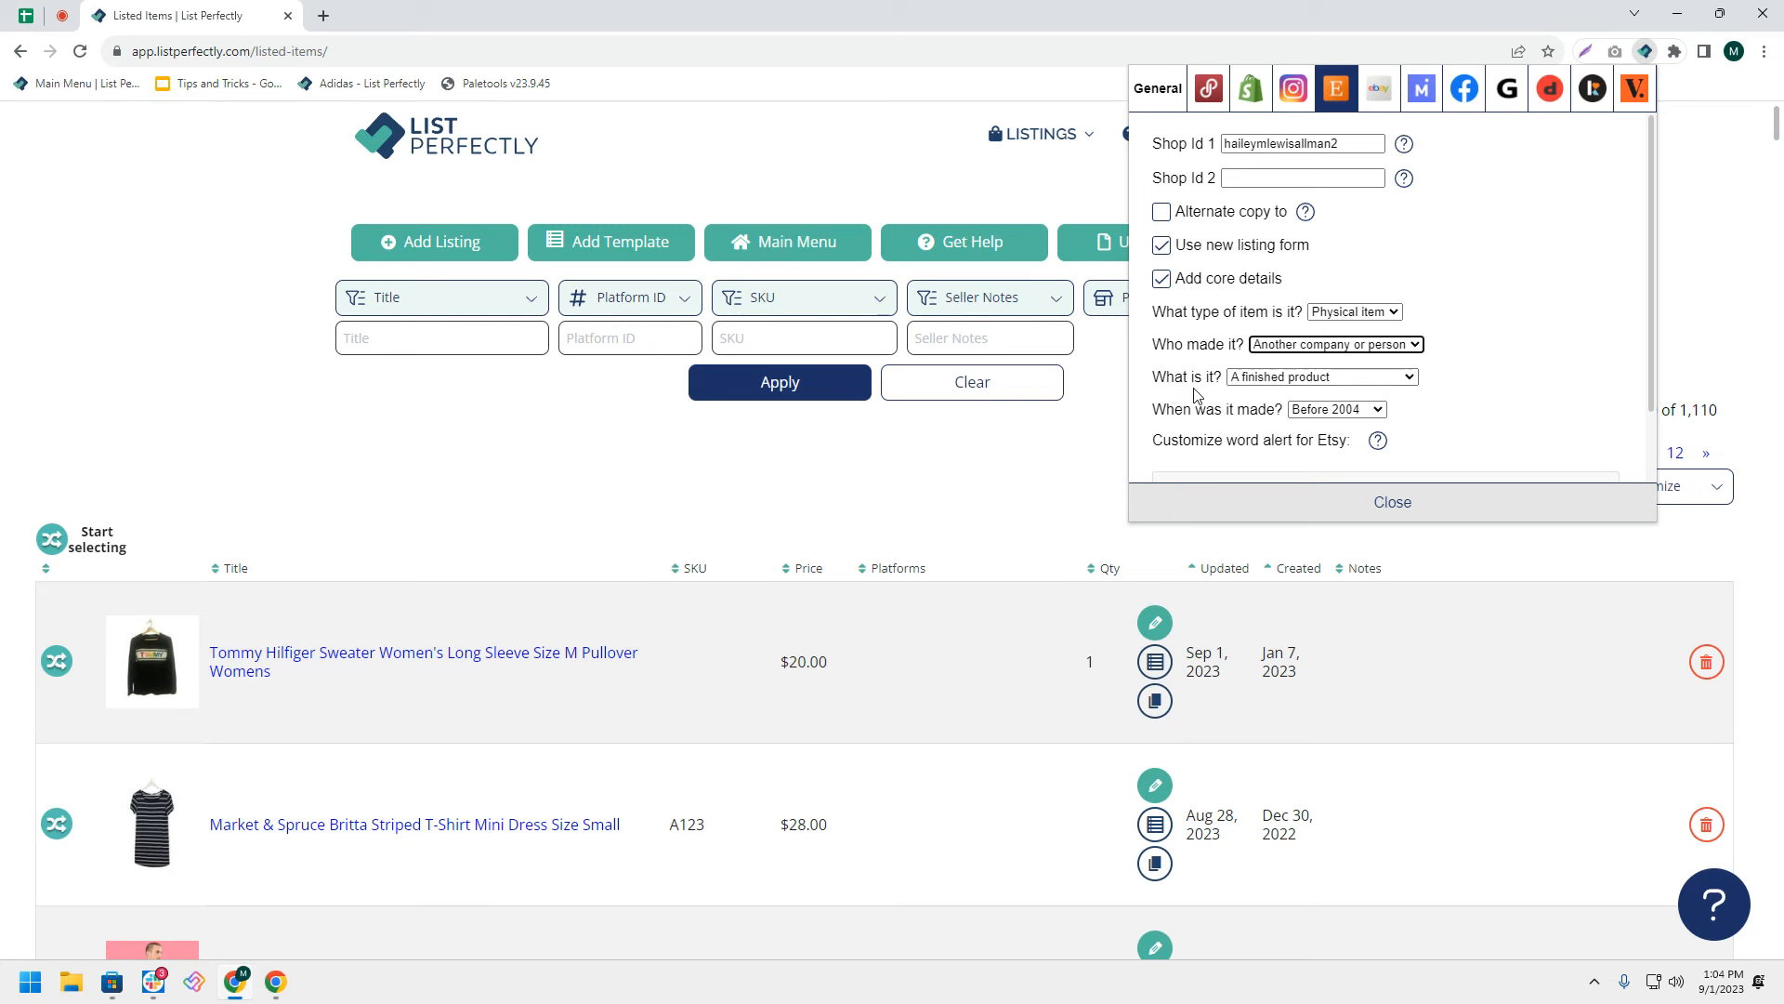
# Set the Etsy defaults to A finished product, made Before 2004, and close the settings.
pyautogui.click(1269, 379)
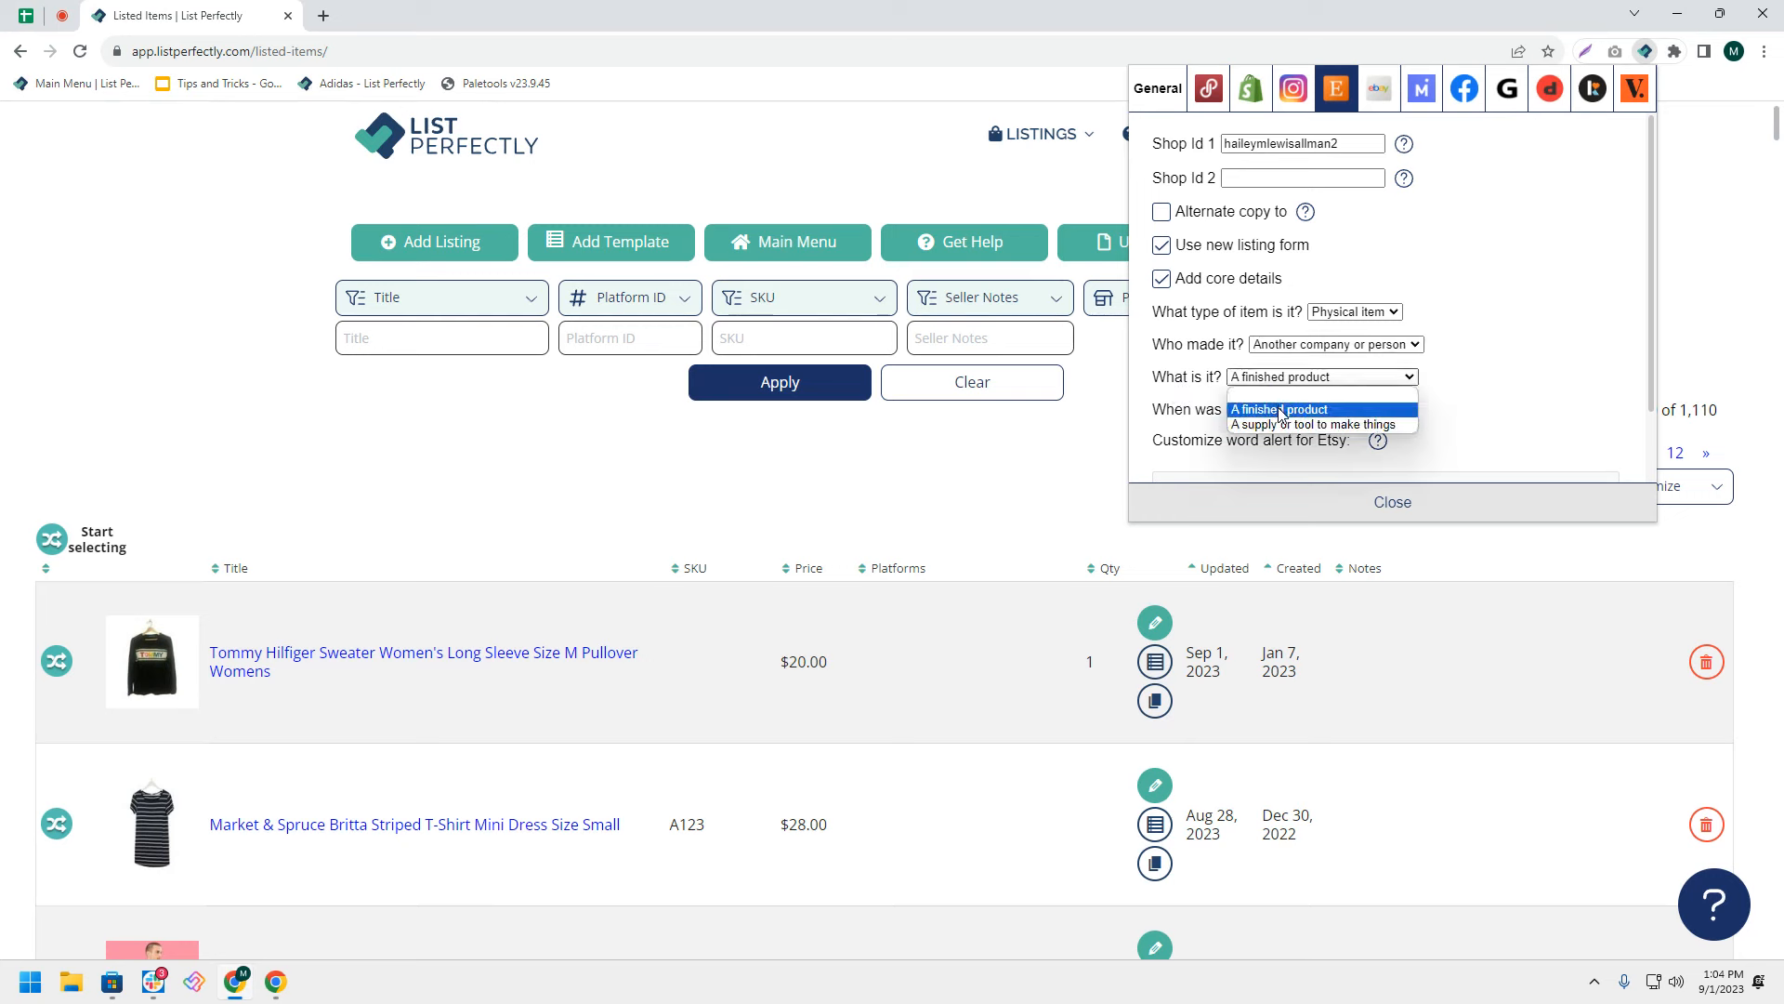
pyautogui.click(1387, 411)
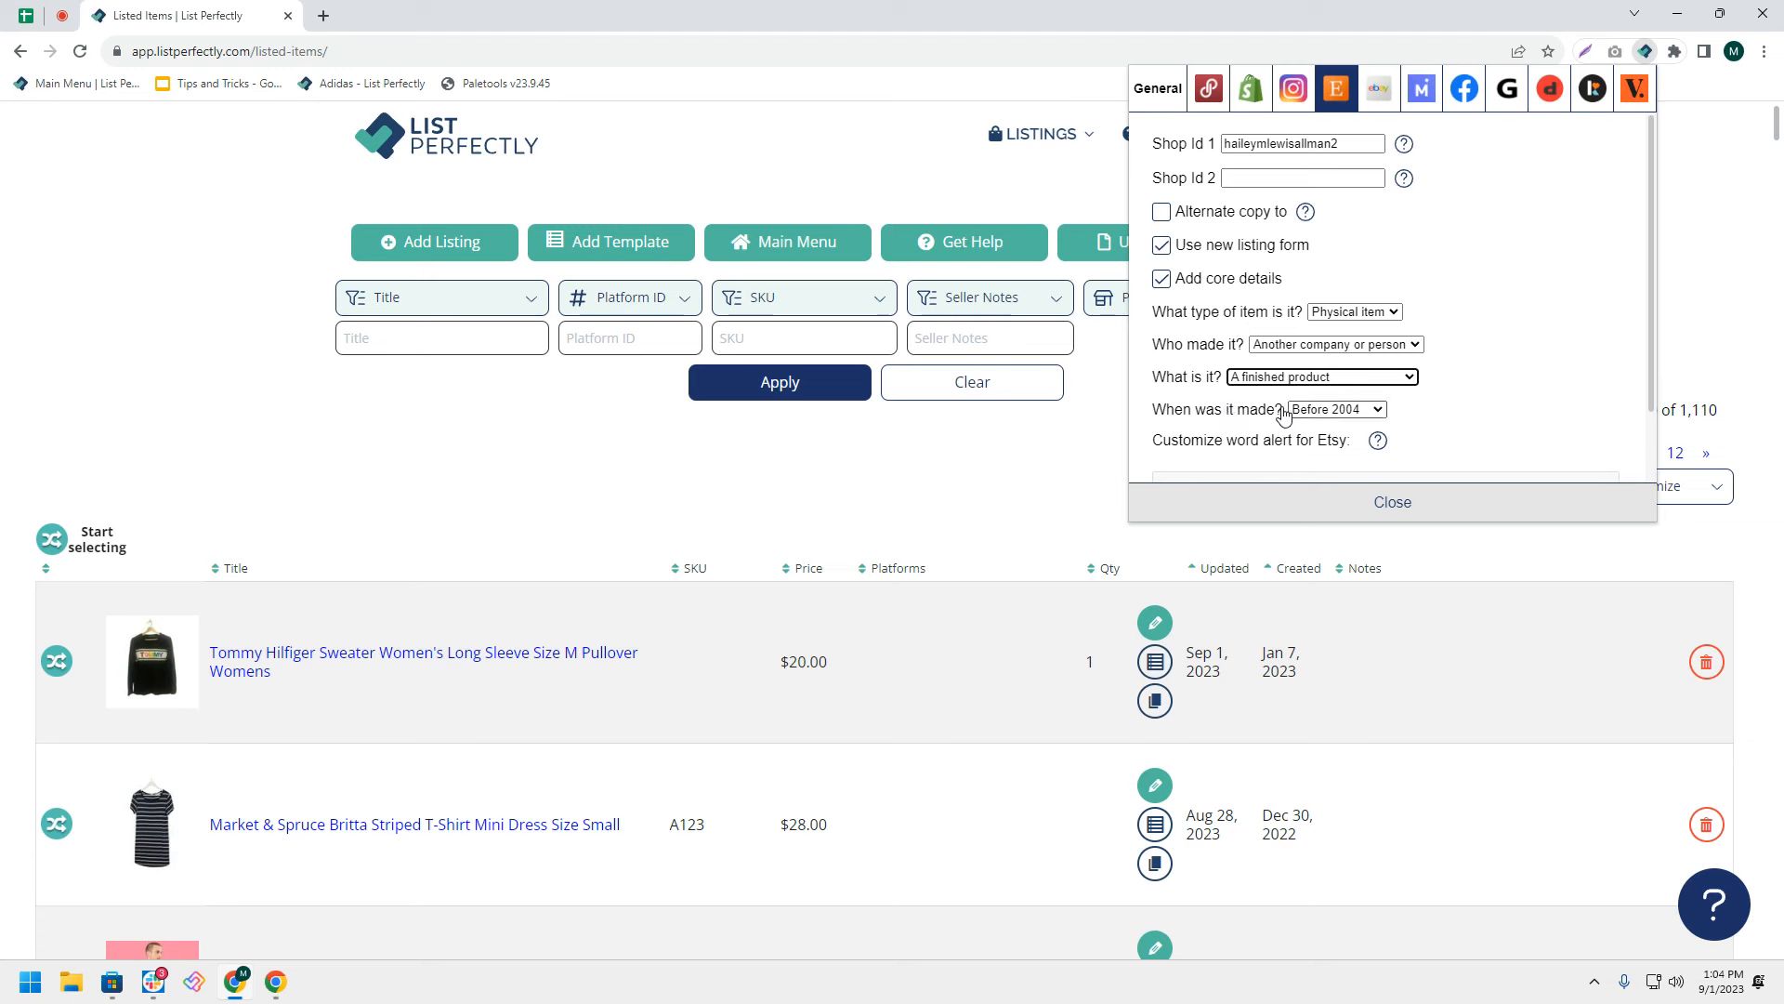
pyautogui.click(1338, 410)
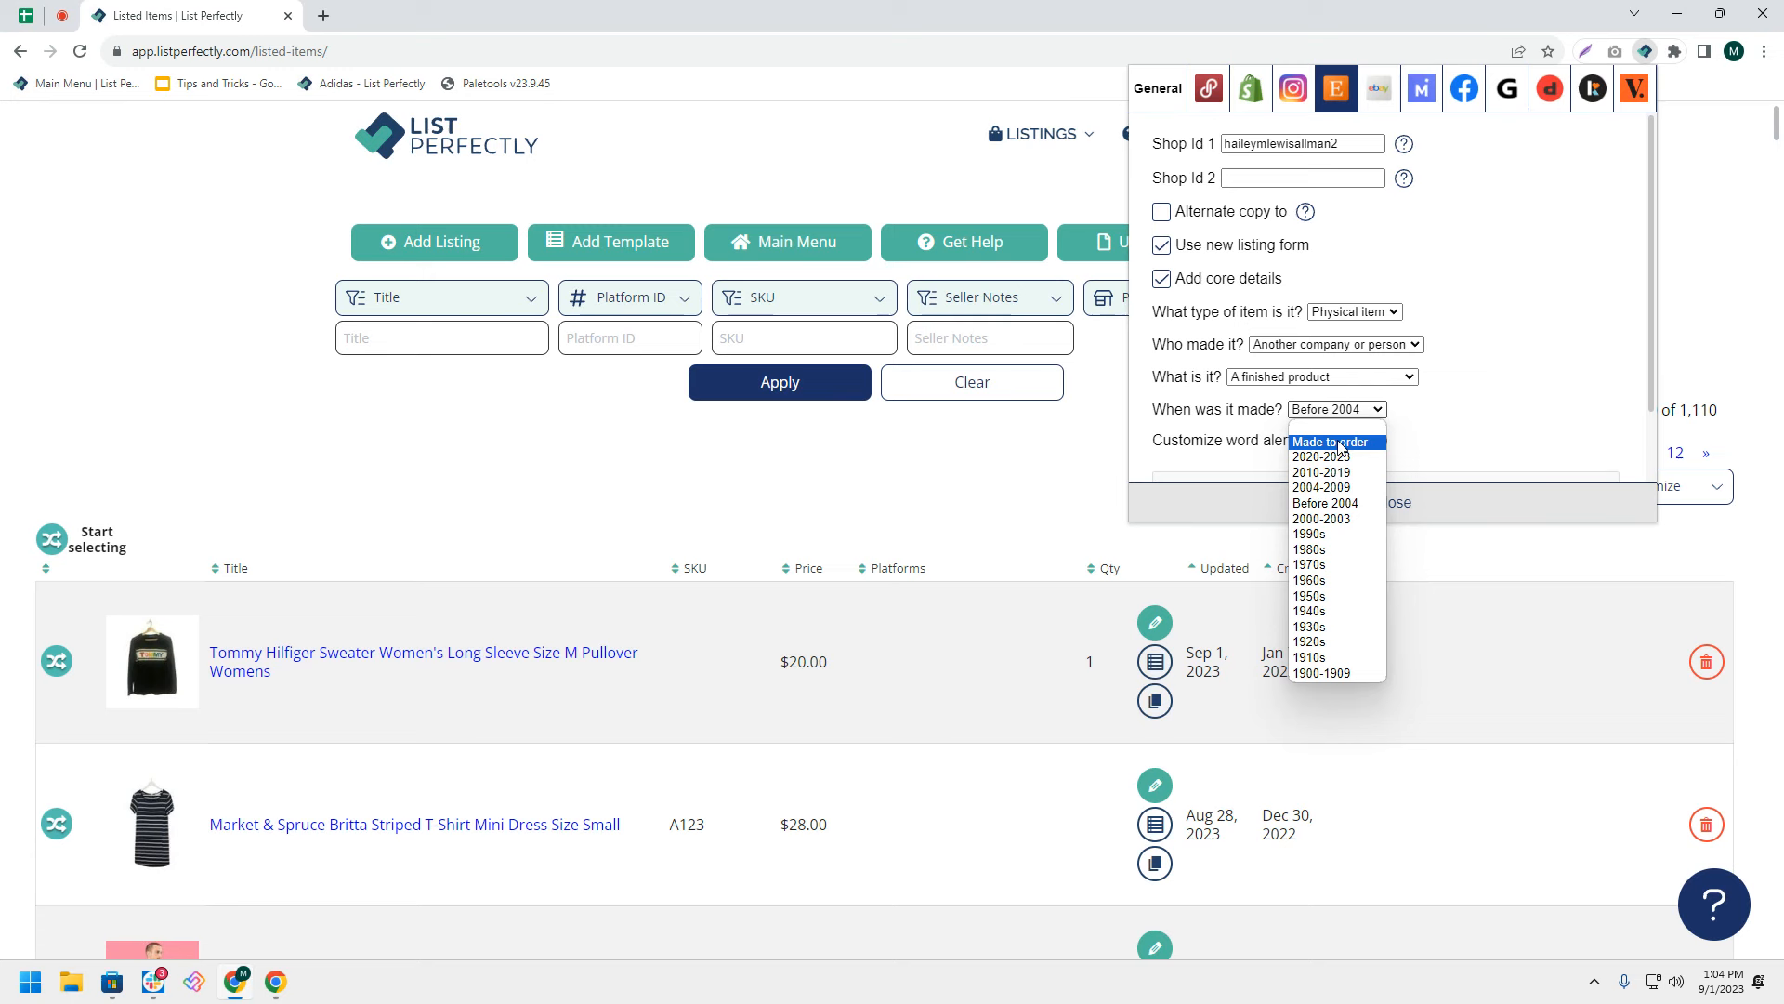
pyautogui.click(1329, 507)
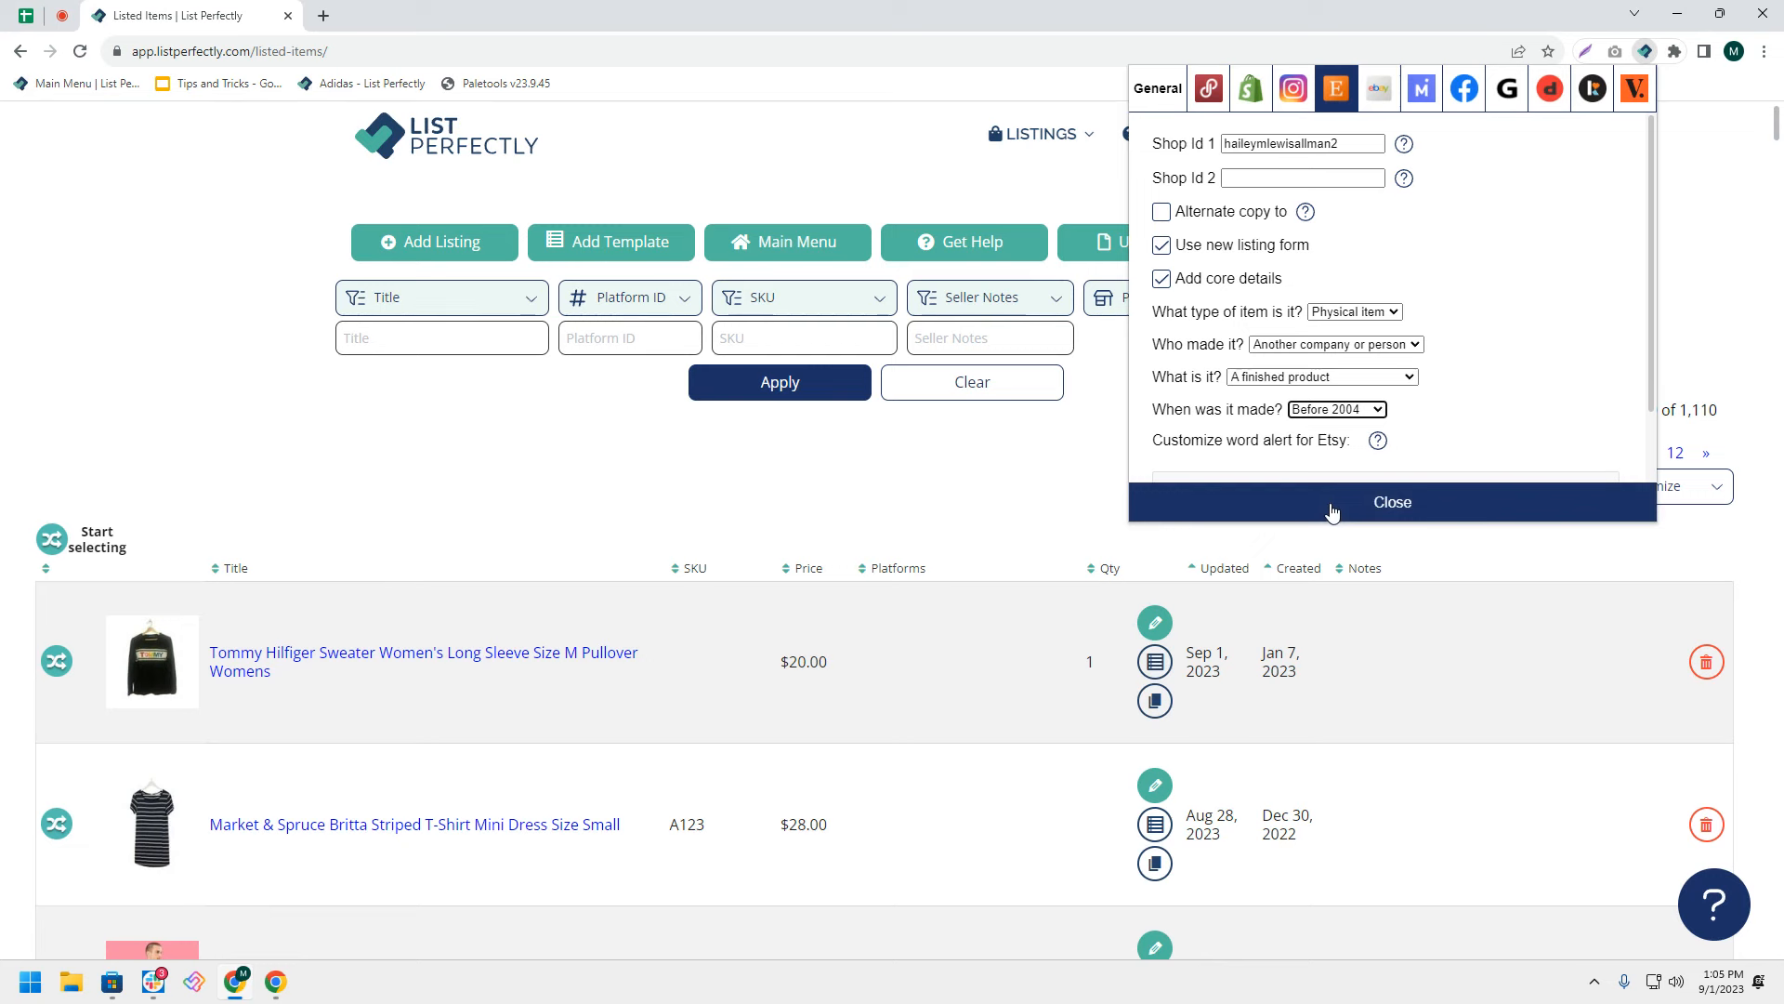
pyautogui.click(1332, 510)
pyautogui.click(1022, 526)
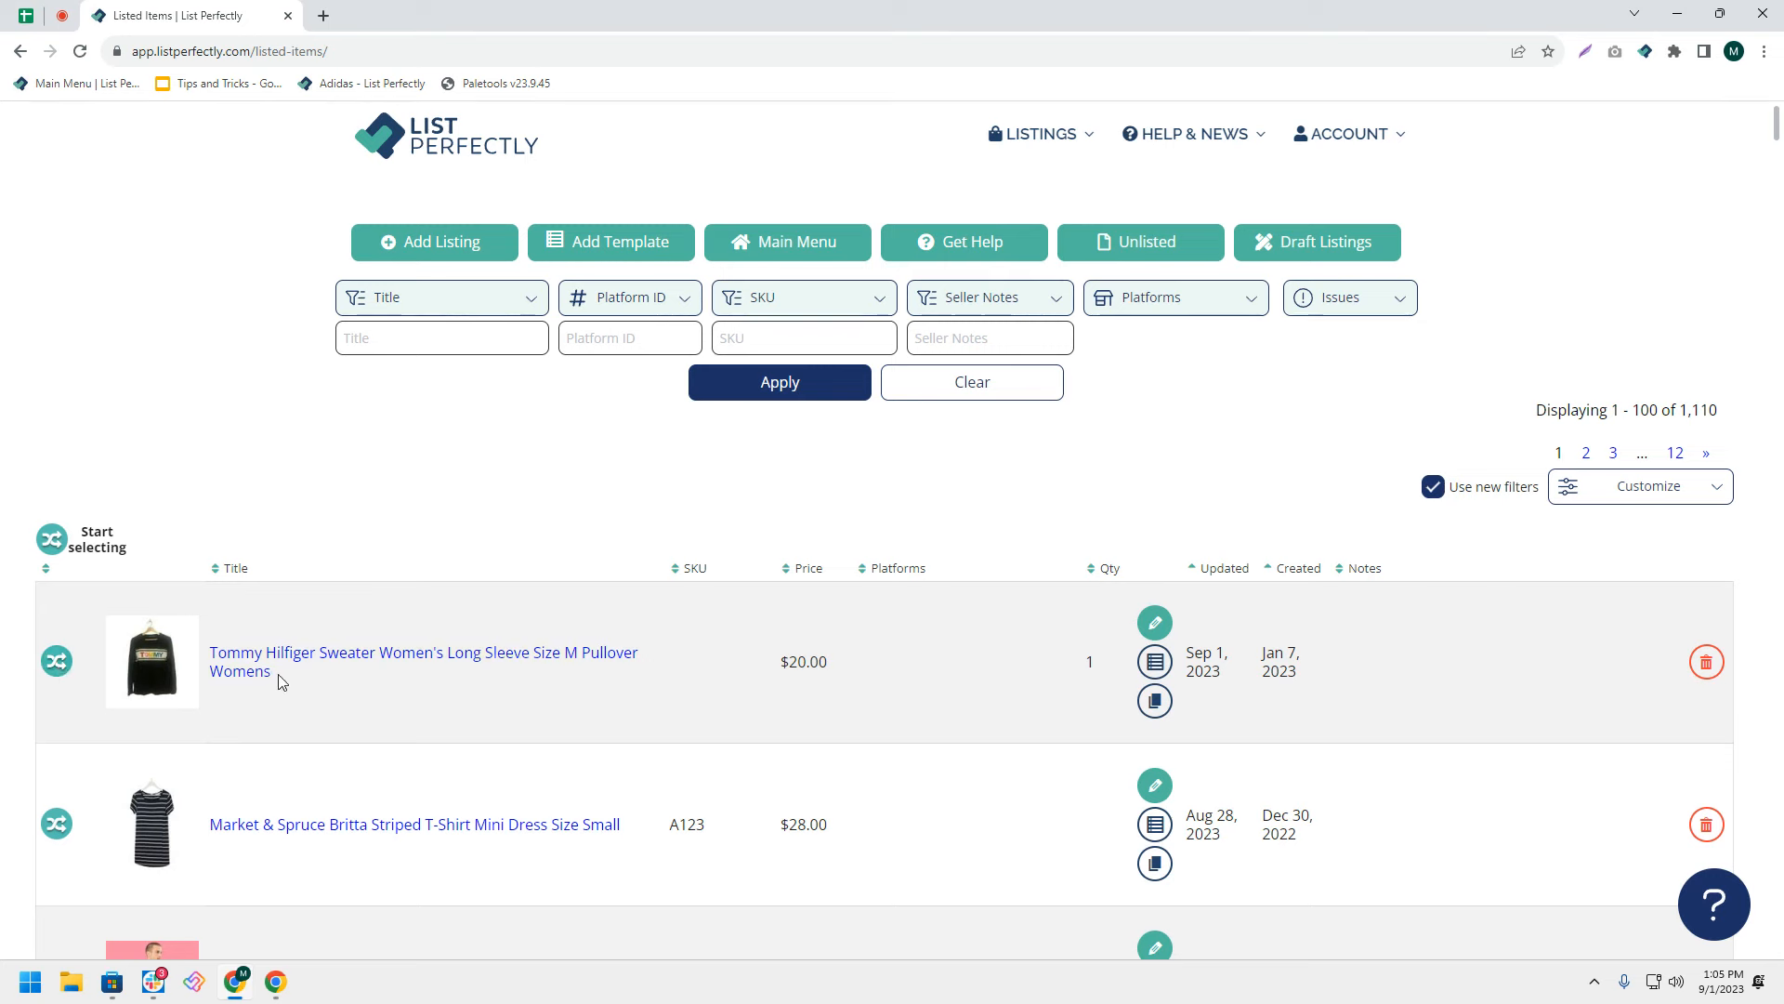
# Copy the Tommy Hilfiger women's long sleeve sweater listing to Etsy.
pyautogui.click(63, 665)
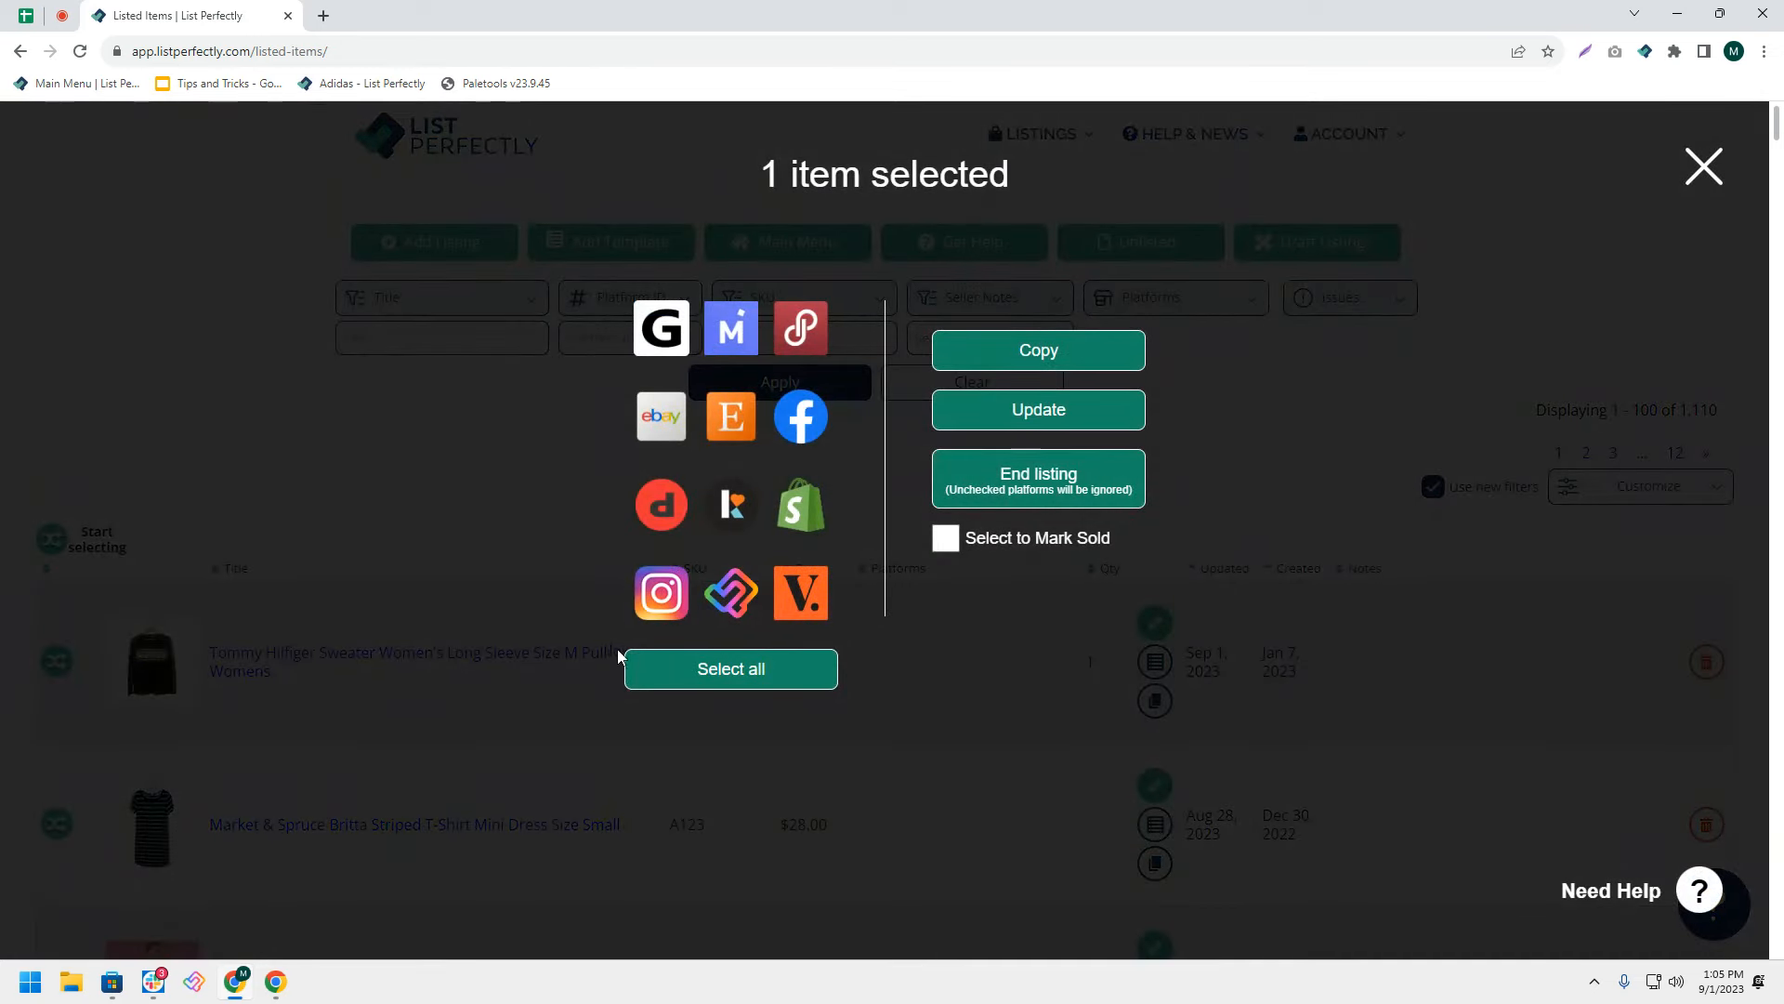
pyautogui.click(741, 430)
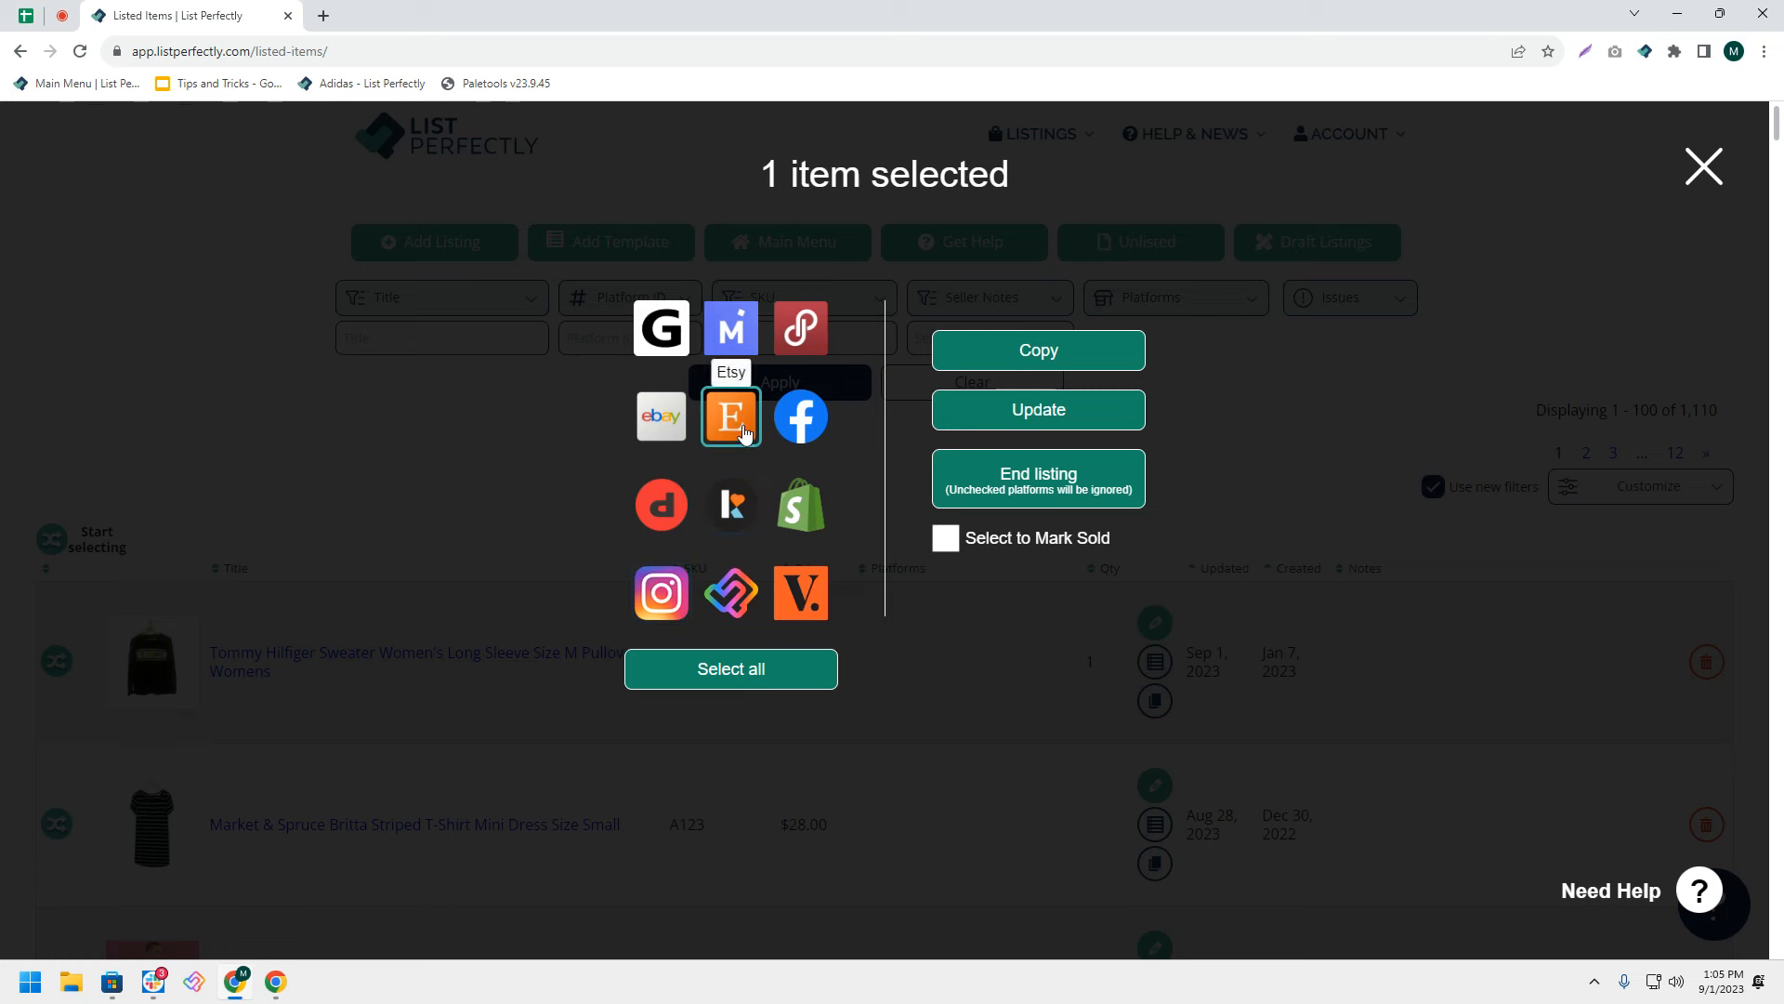
pyautogui.click(1039, 364)
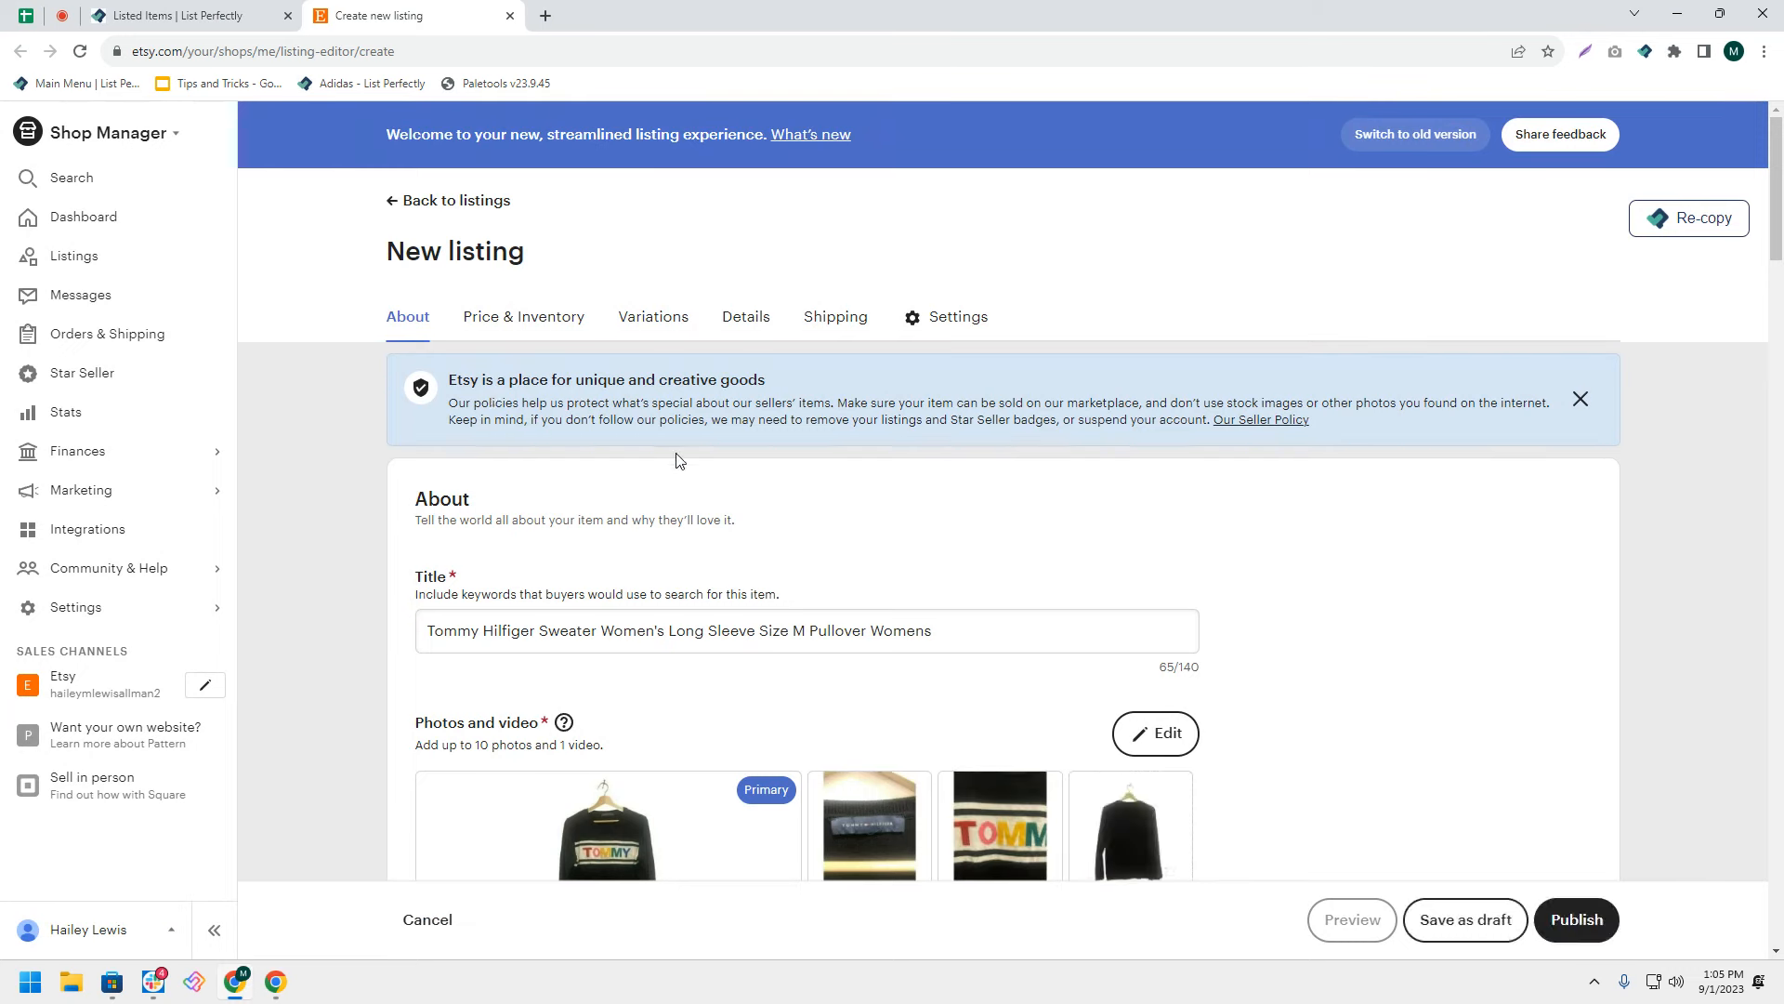
# Search the listing categories for "sweater" and assign Sweaters under Gender-Neutral Adult Clothing to the new Etsy listing.
pyautogui.scroll(-4, 861, 530)
pyautogui.scroll(-3, 1287, 574)
pyautogui.scroll(-6, 1255, 553)
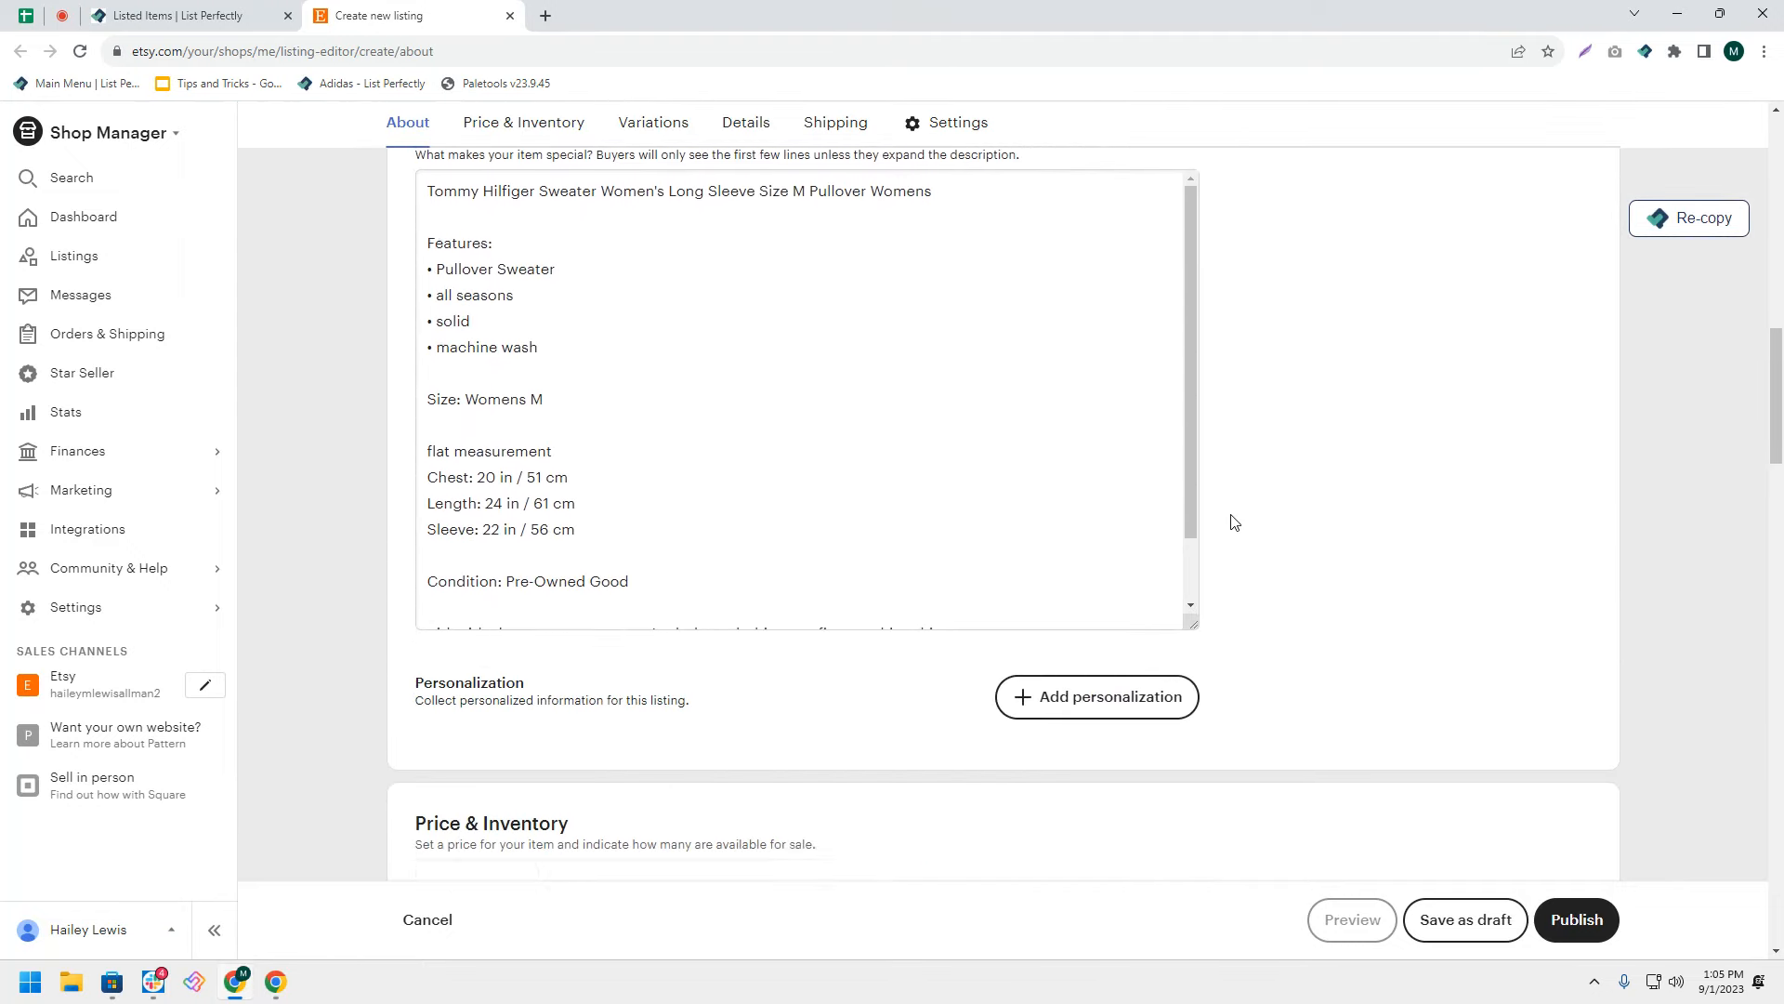
pyautogui.scroll(-10, 1234, 522)
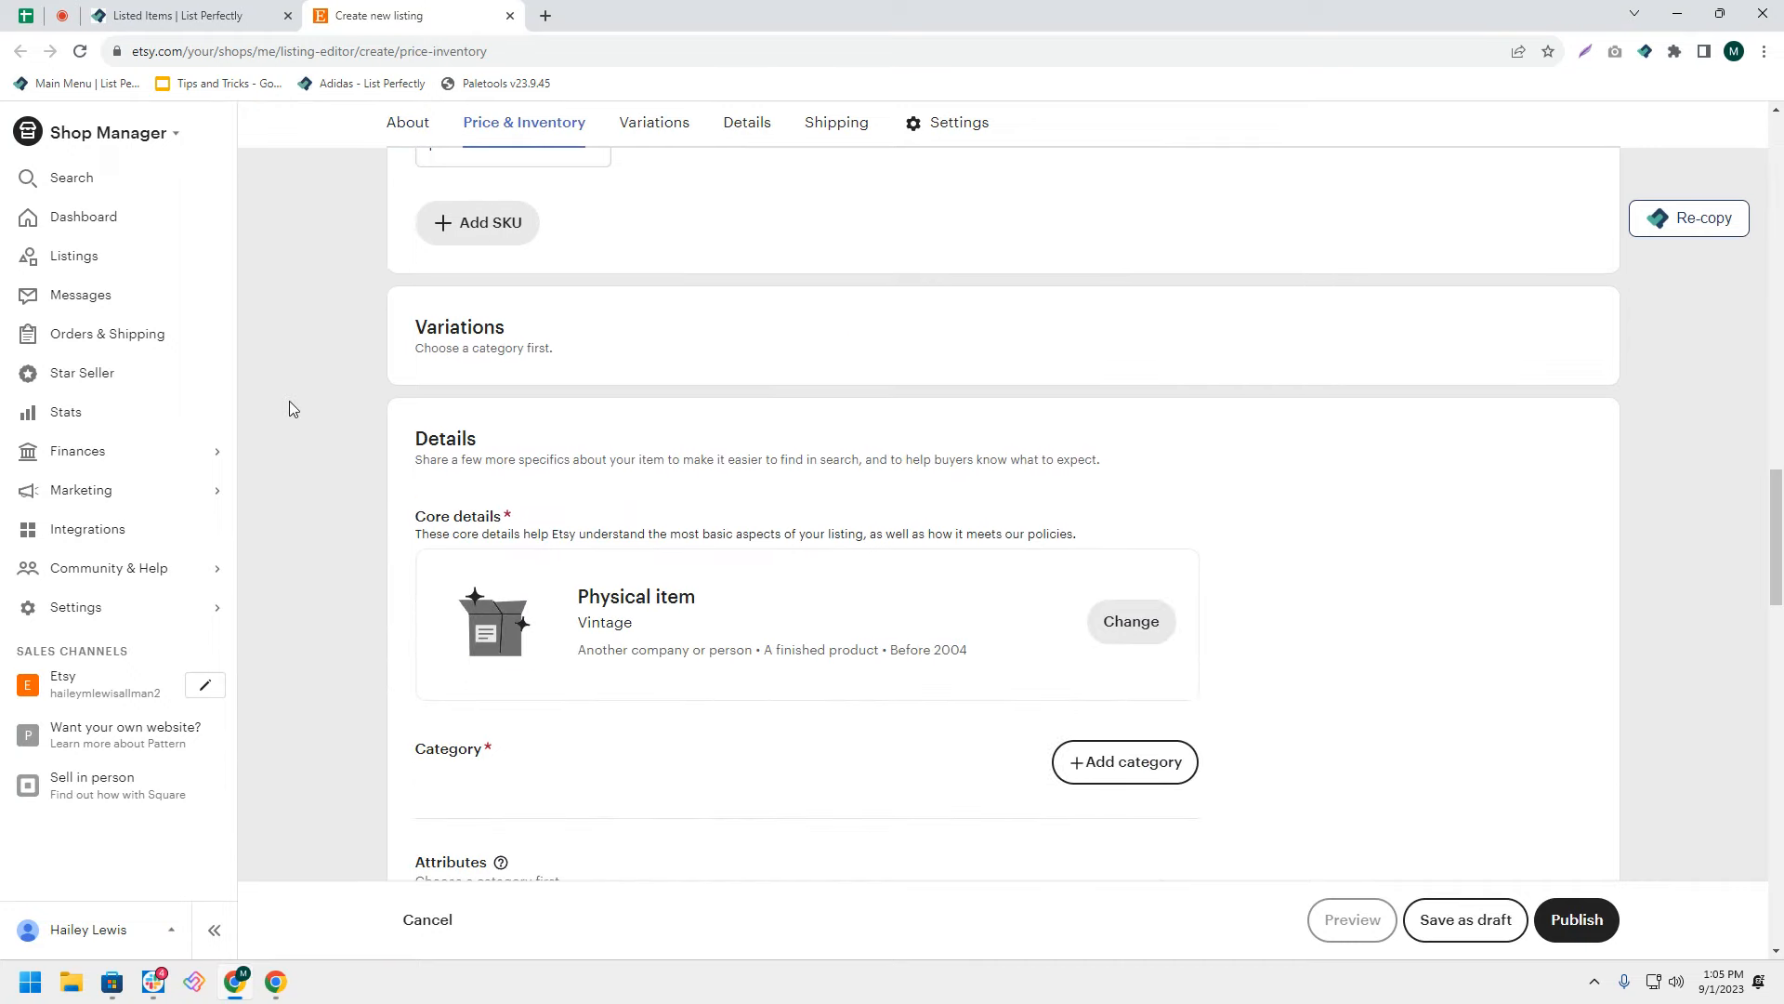
pyautogui.scroll(-2, 330, 604)
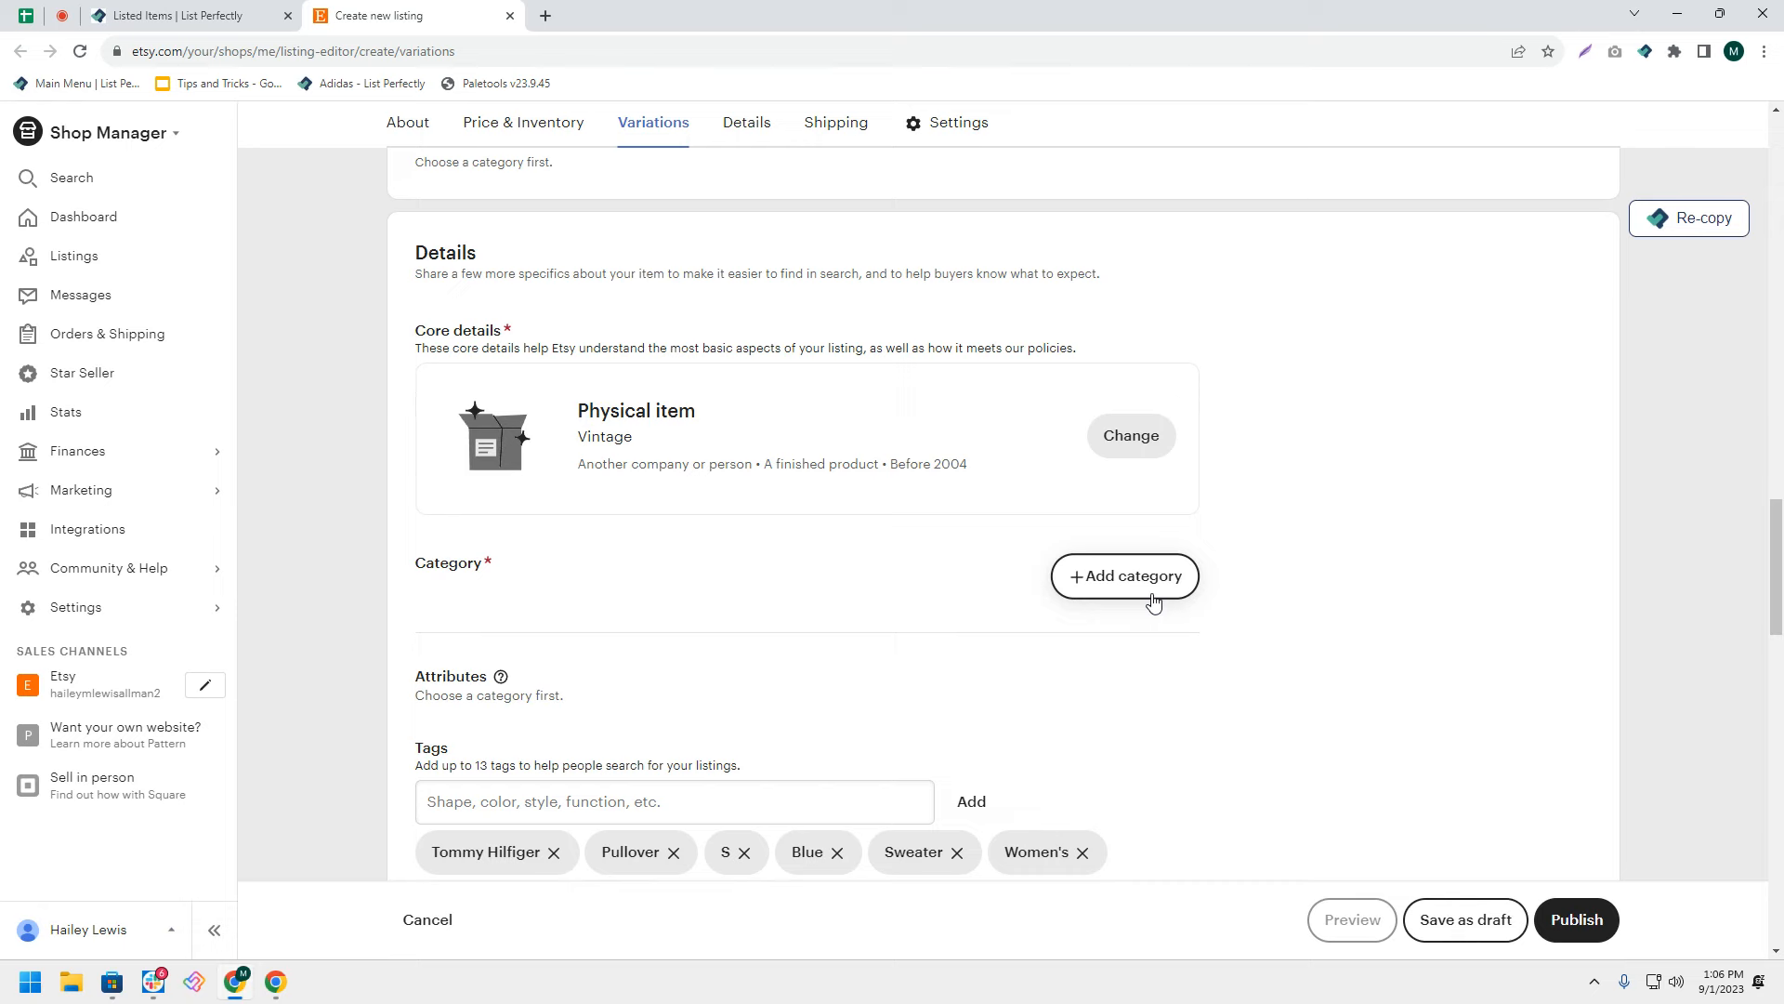
pyautogui.click(1136, 576)
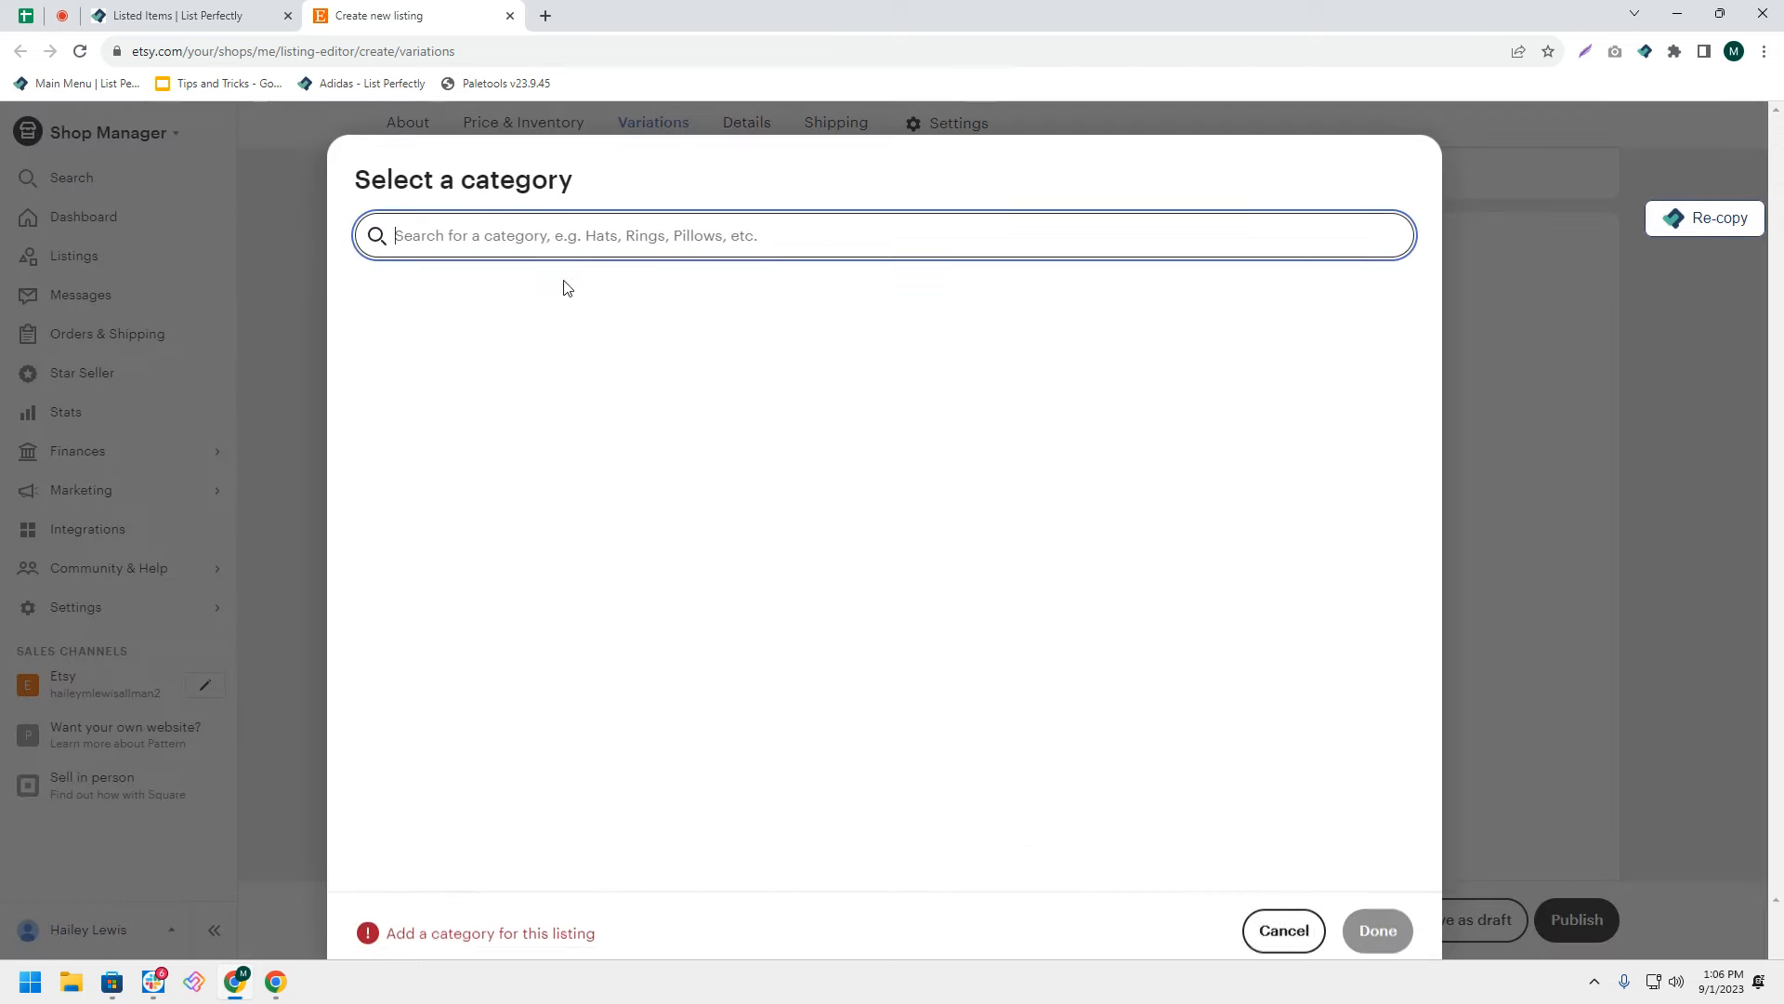
pyautogui.write('sweater')
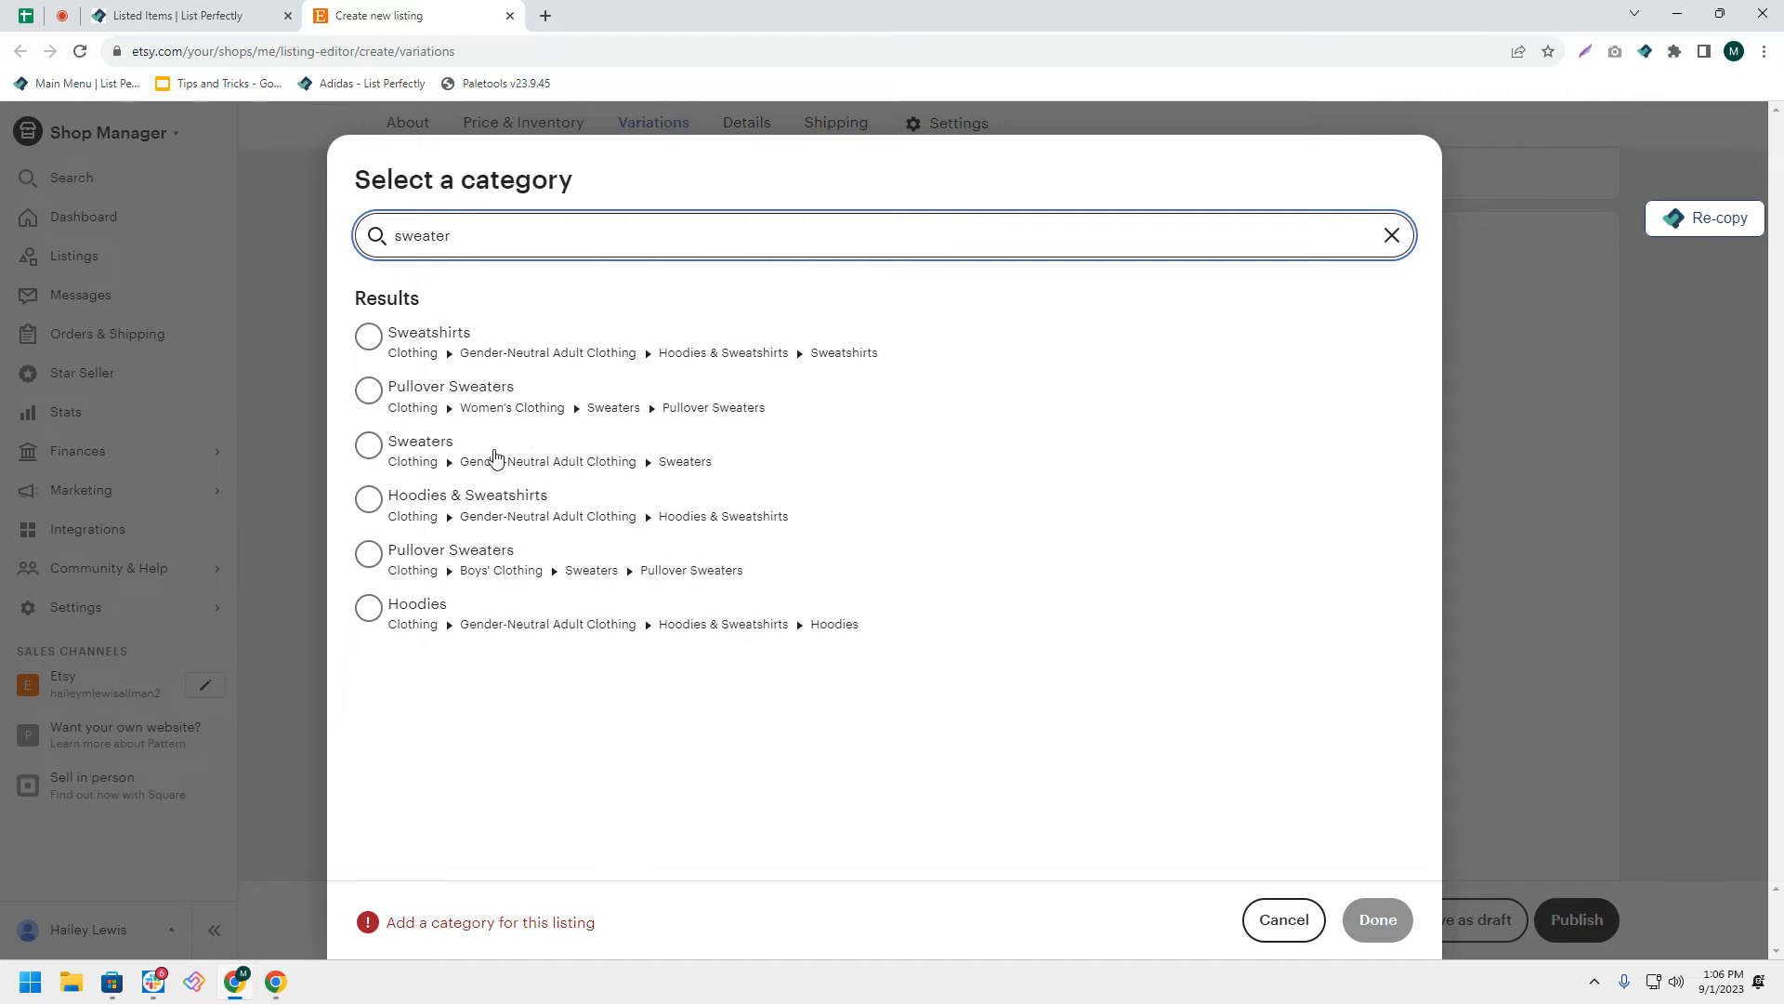
pyautogui.click(495, 456)
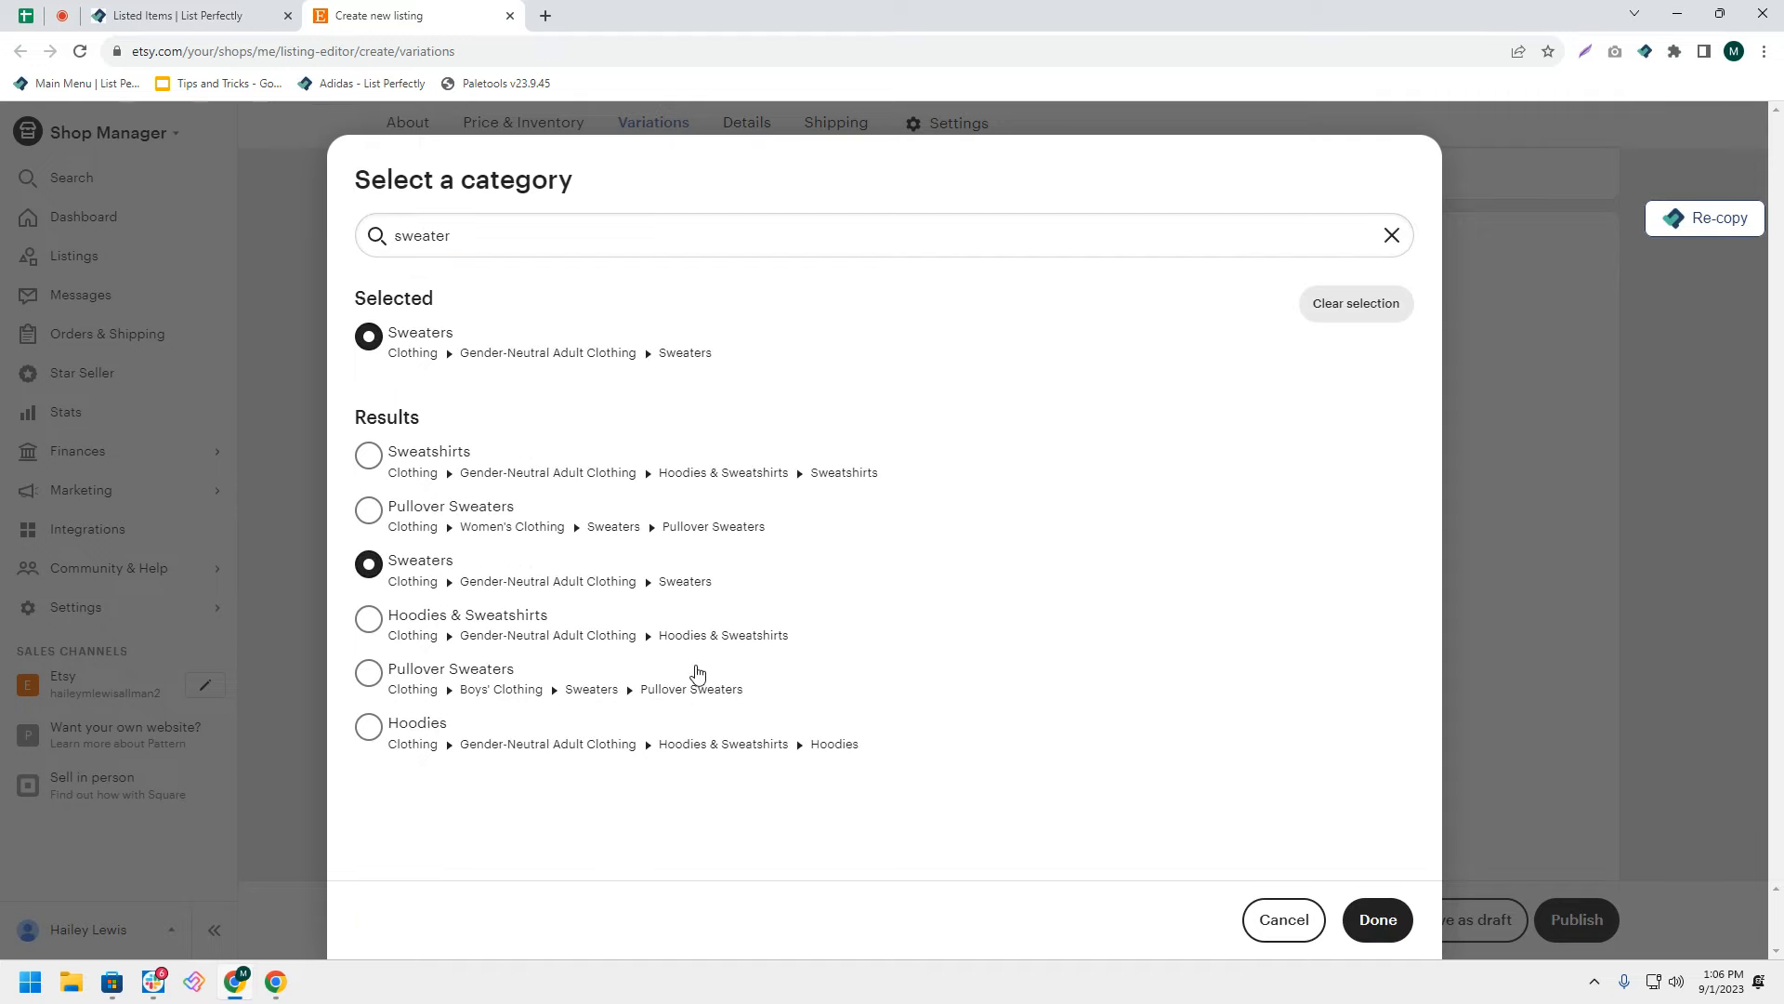
pyautogui.click(1357, 913)
# Start a new shipping option for the listing and enter the origin ZIP code.
pyautogui.scroll(-9, 813, 645)
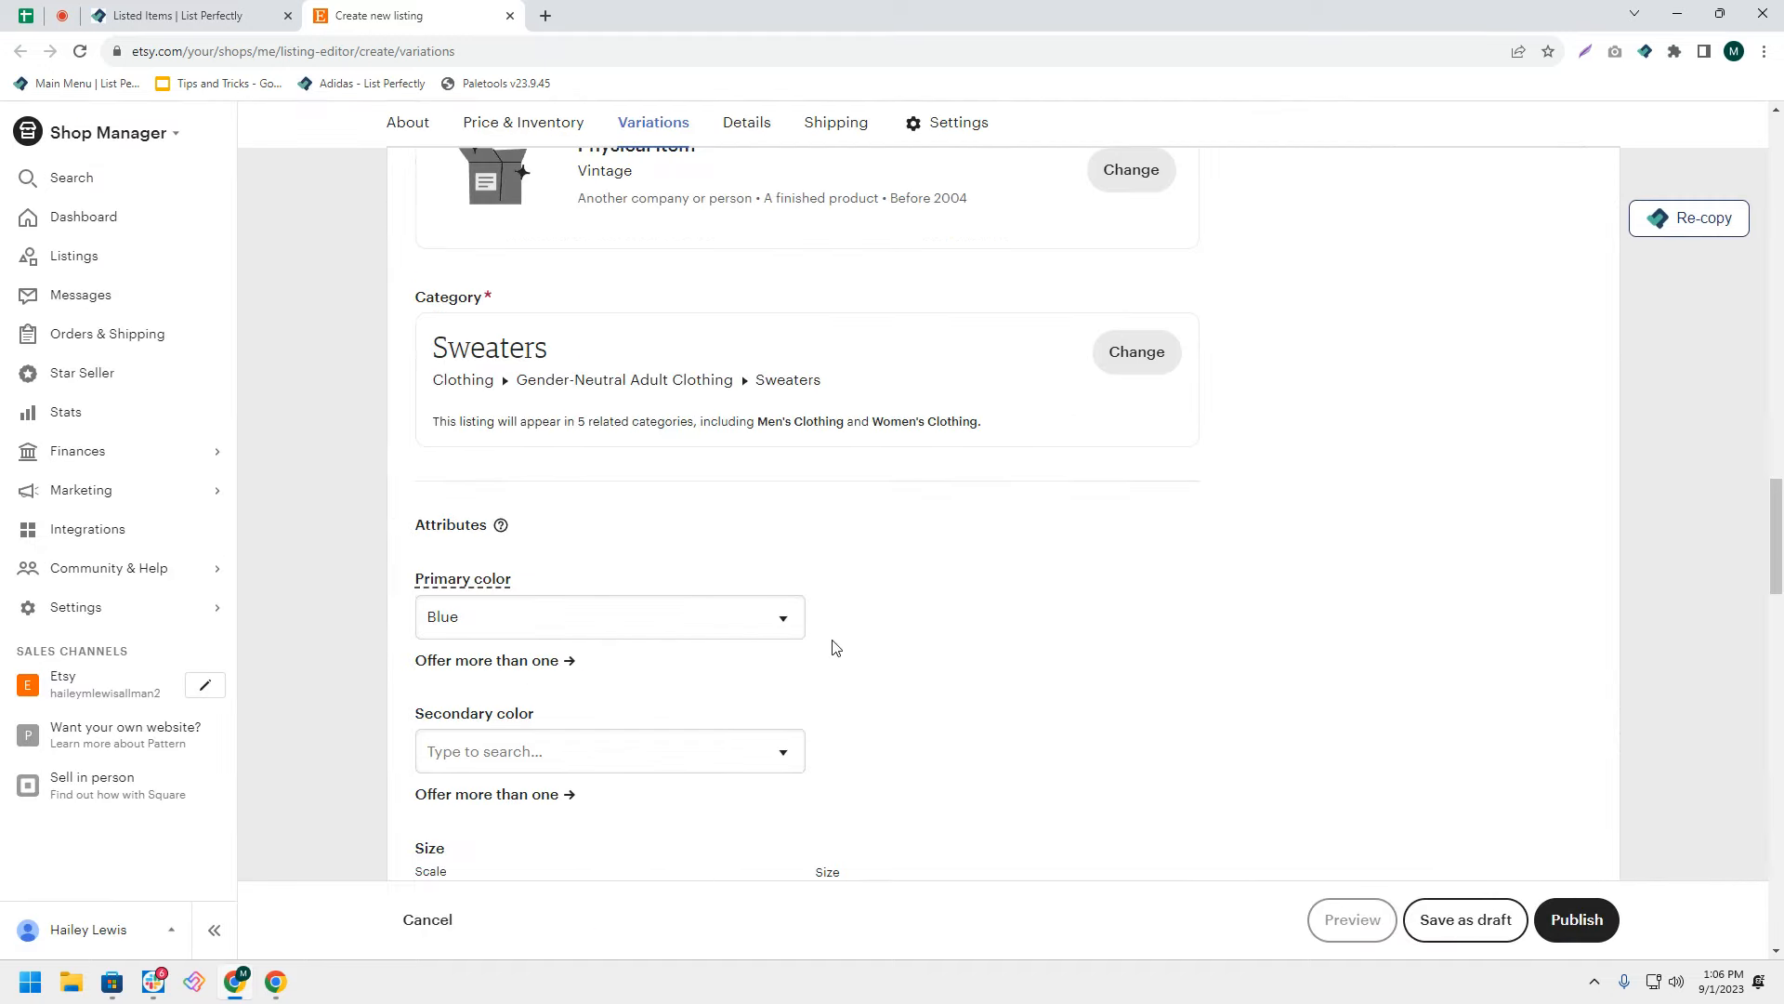
pyautogui.scroll(-4, 867, 632)
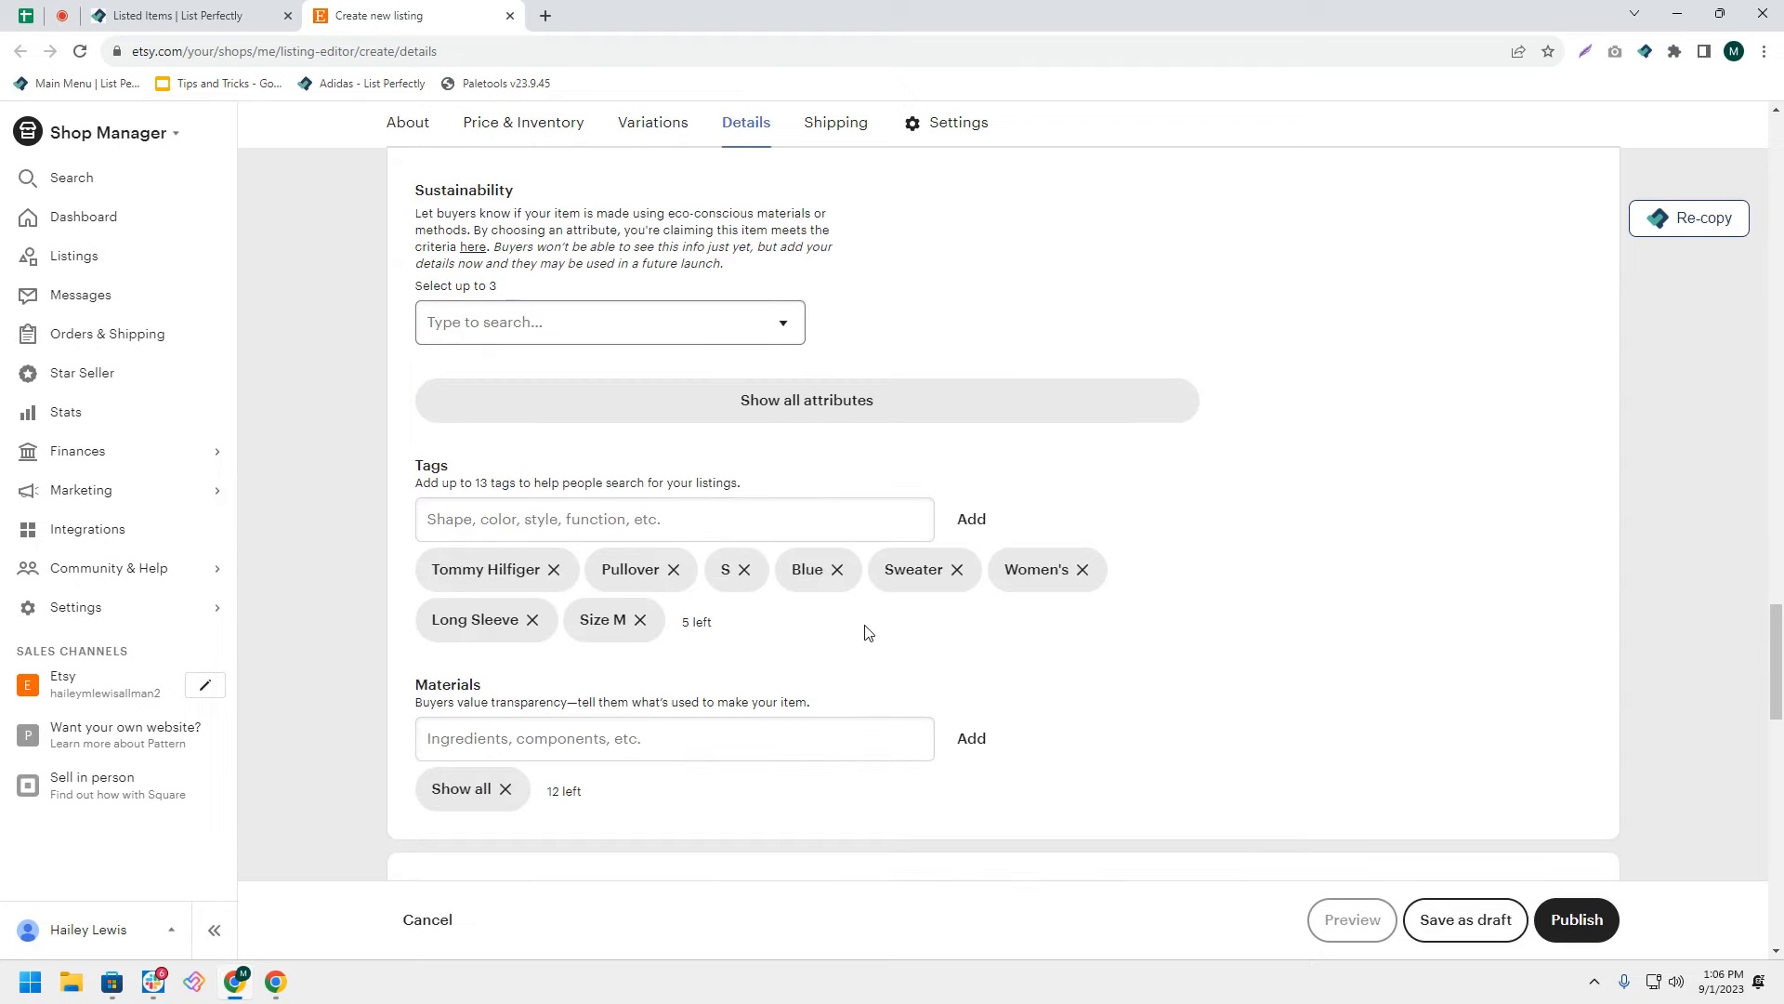
pyautogui.scroll(-2, 867, 632)
pyautogui.scroll(-5, 860, 630)
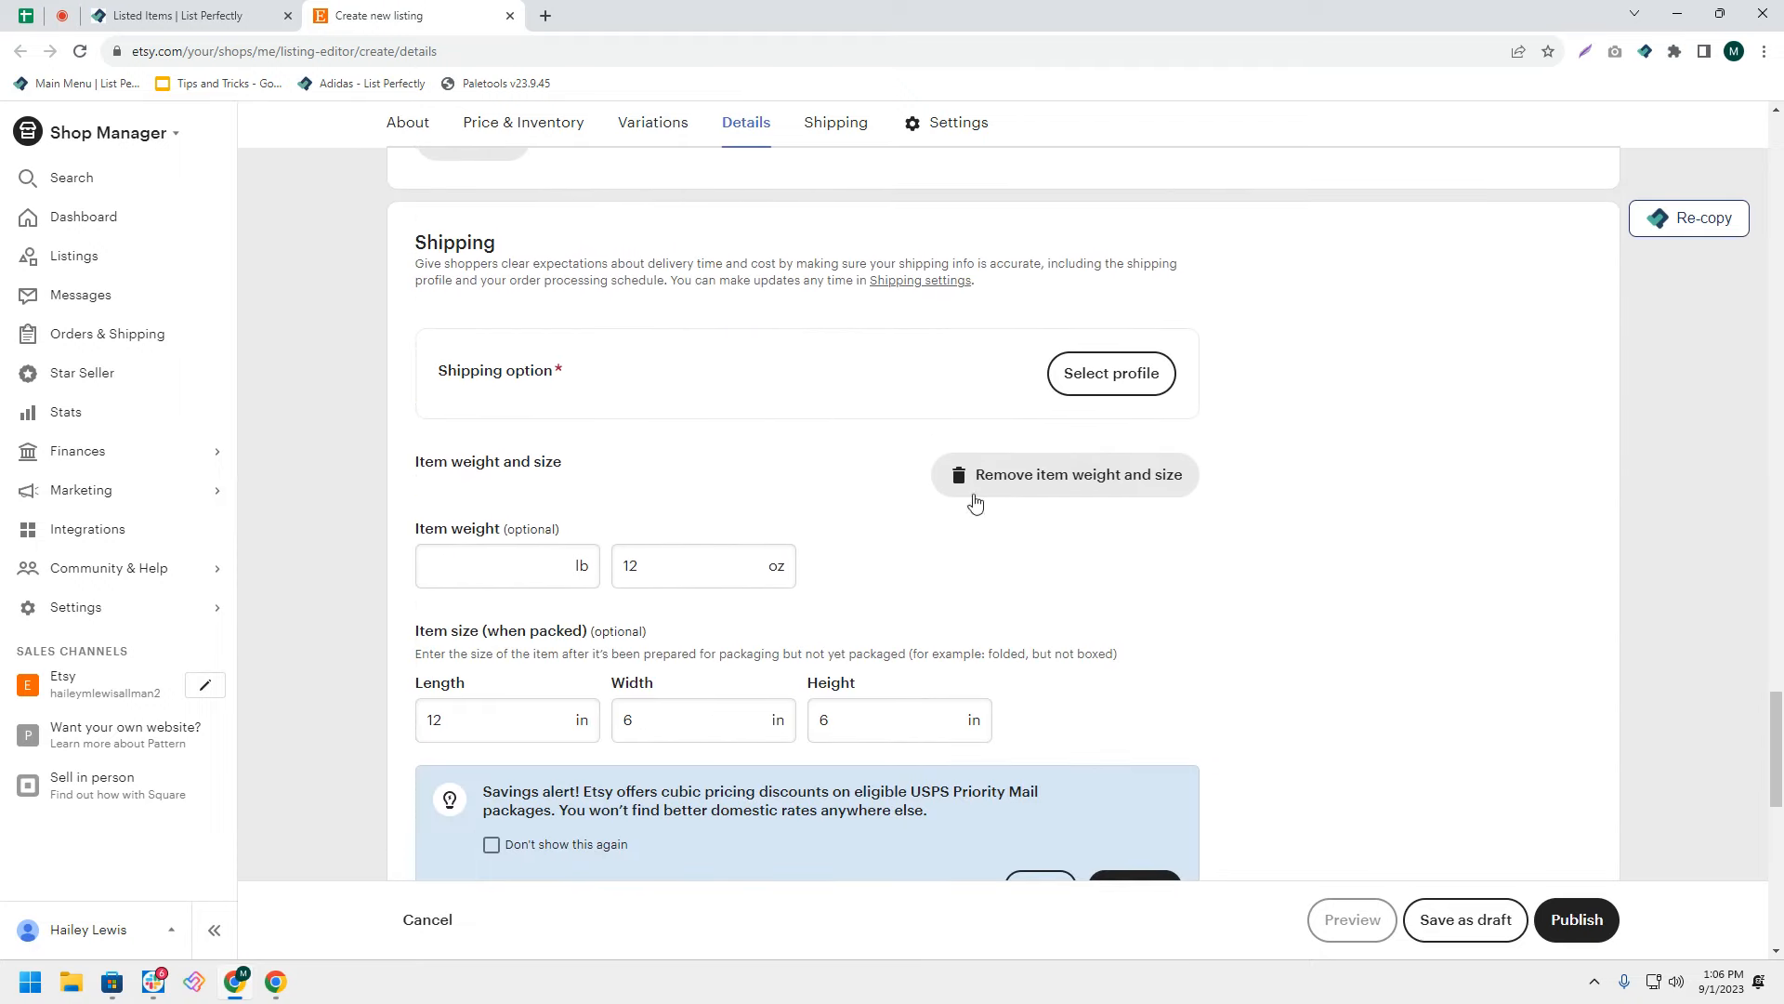
pyautogui.click(1111, 372)
pyautogui.click(893, 692)
pyautogui.click(830, 394)
pyautogui.write('633')
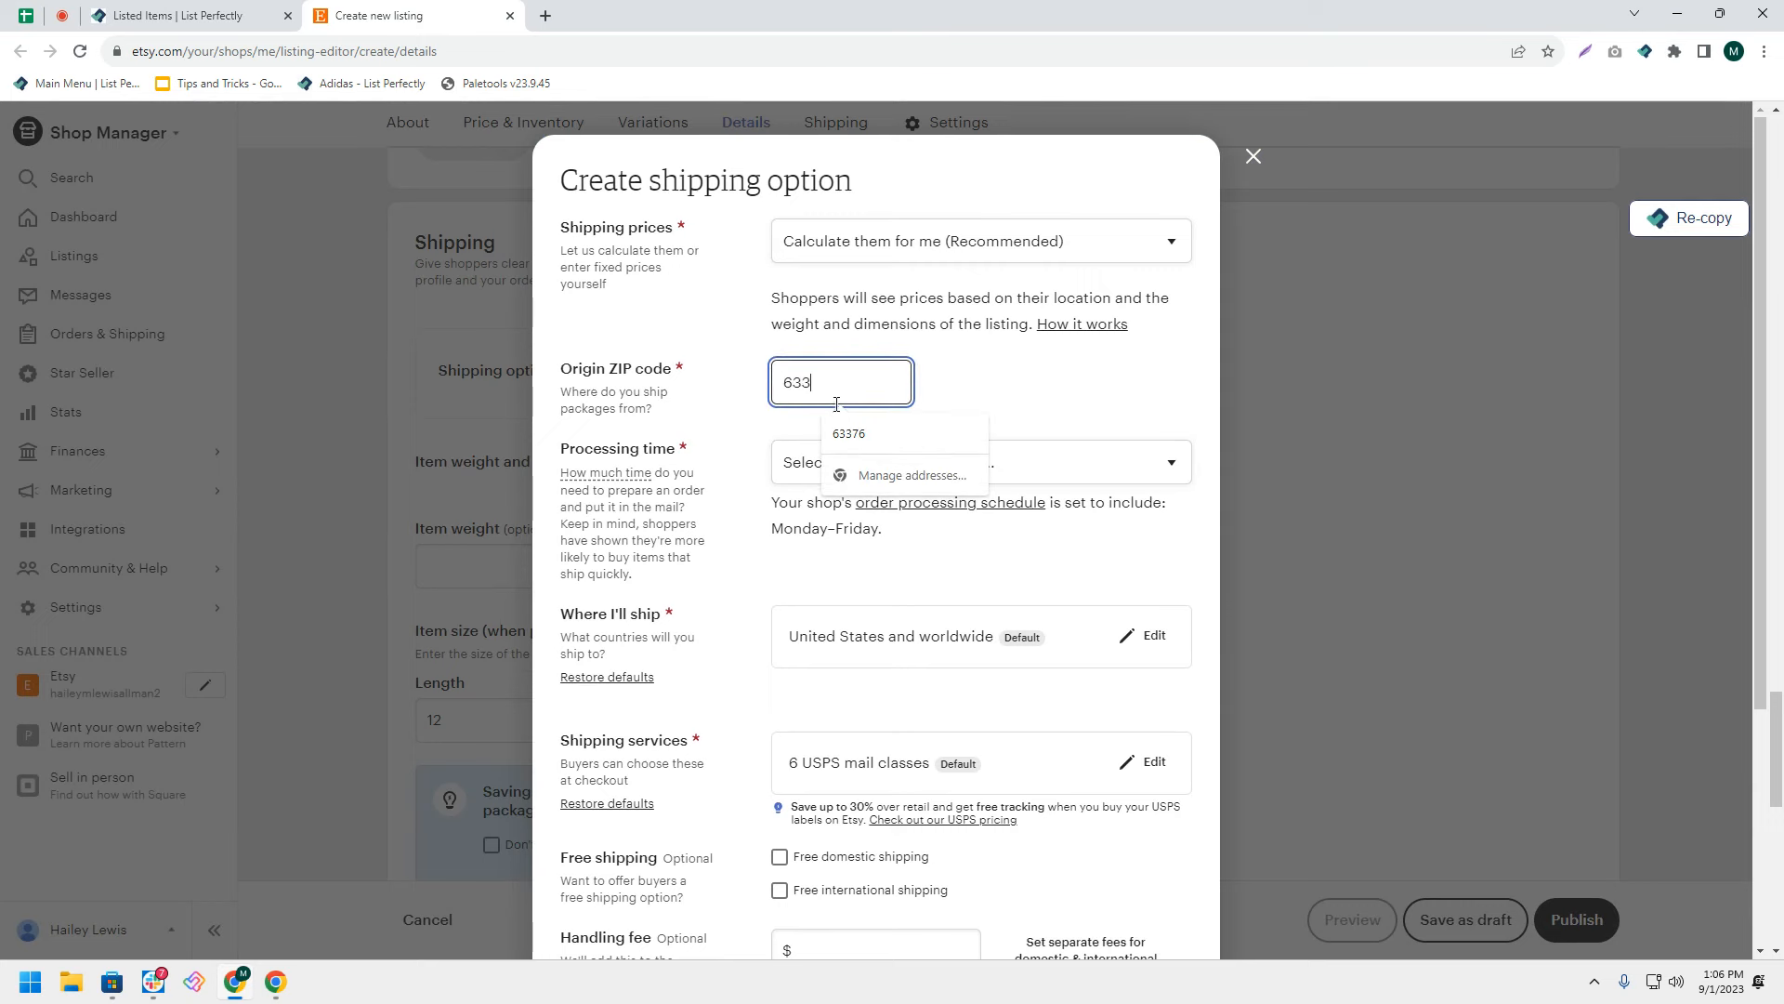
pyautogui.click(849, 433)
# Set the shipping option's processing time to 3-5 days and apply it to the listing.
pyautogui.click(865, 462)
pyautogui.click(863, 554)
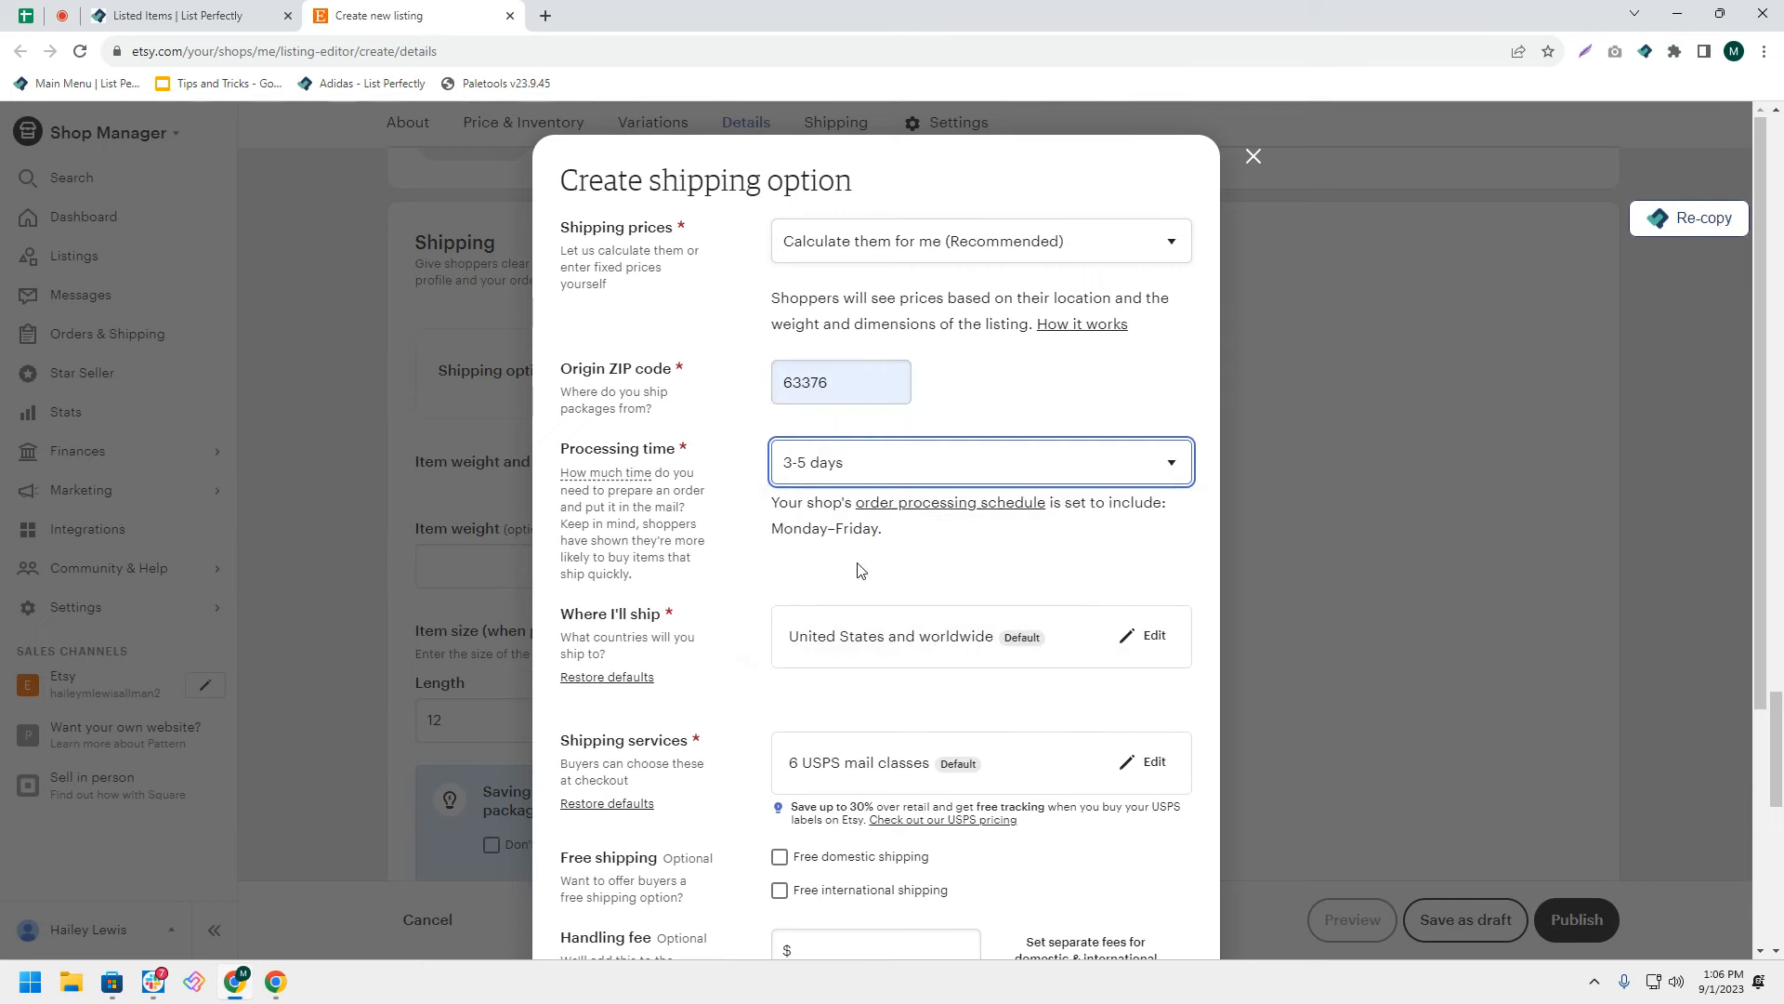
pyautogui.scroll(-4, 928, 630)
pyautogui.click(1130, 876)
# Publish the completed sweater listing on Etsy and accept the listing fee.
pyautogui.scroll(-3, 744, 575)
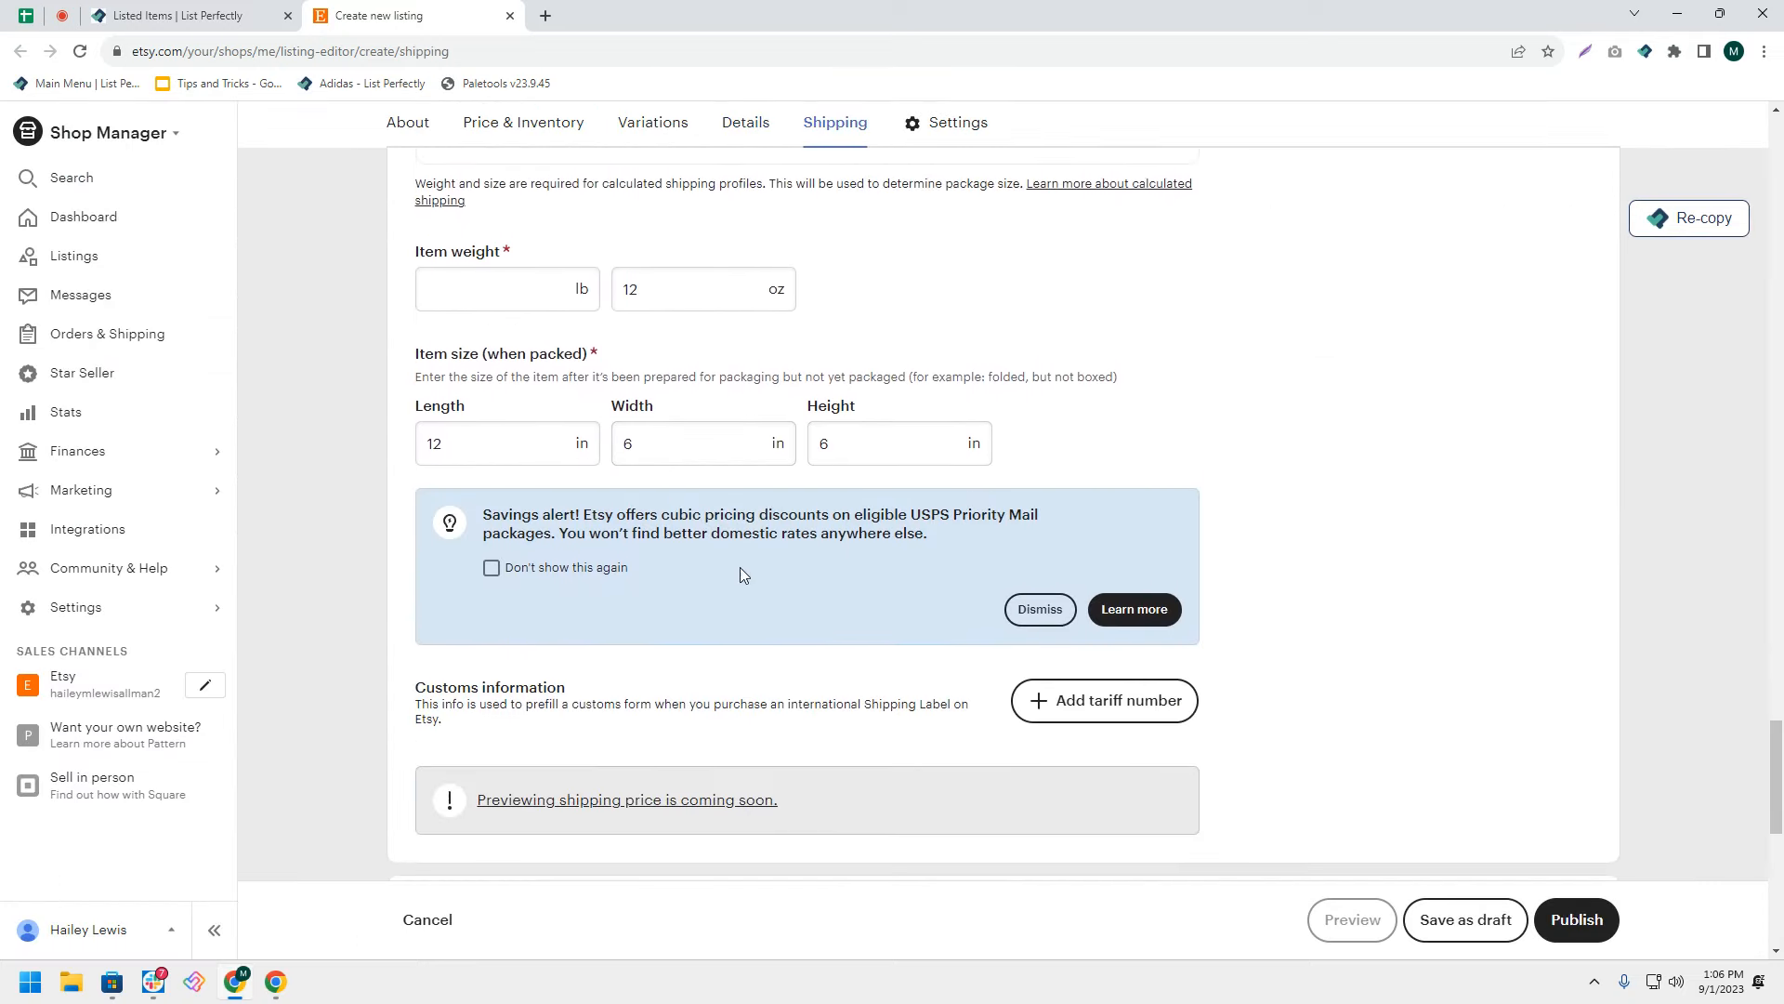
pyautogui.scroll(-5, 582, 396)
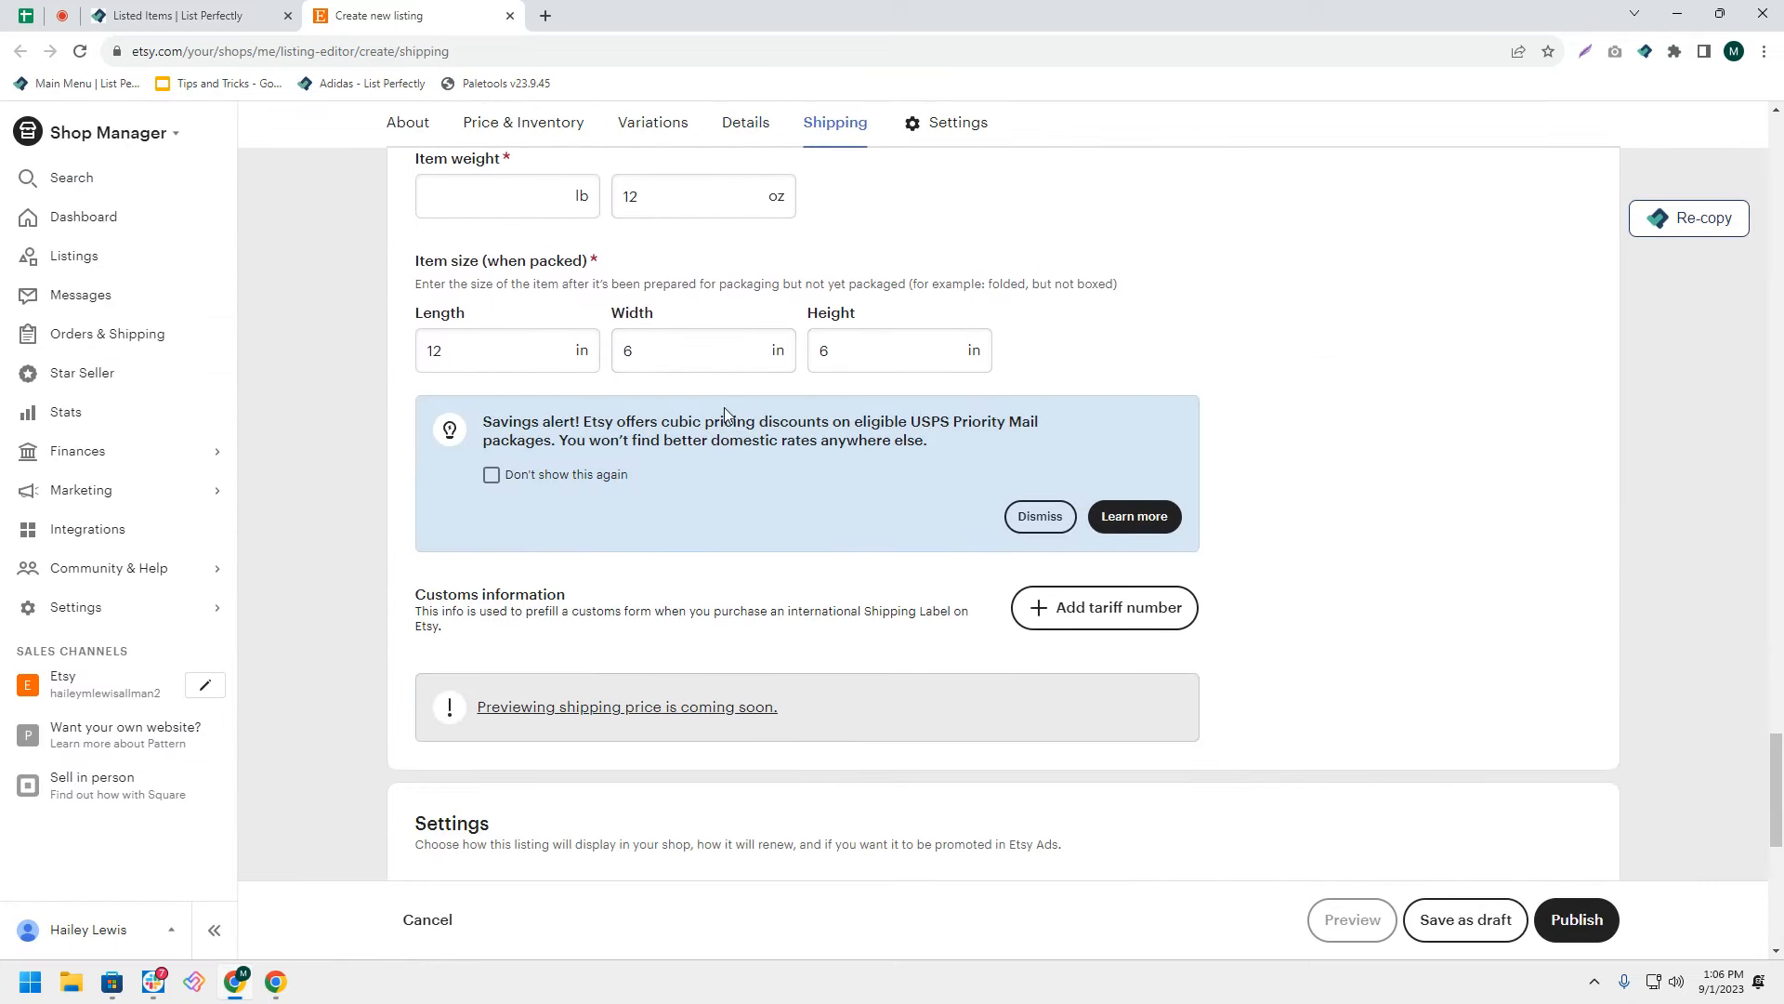
pyautogui.scroll(-4, 744, 536)
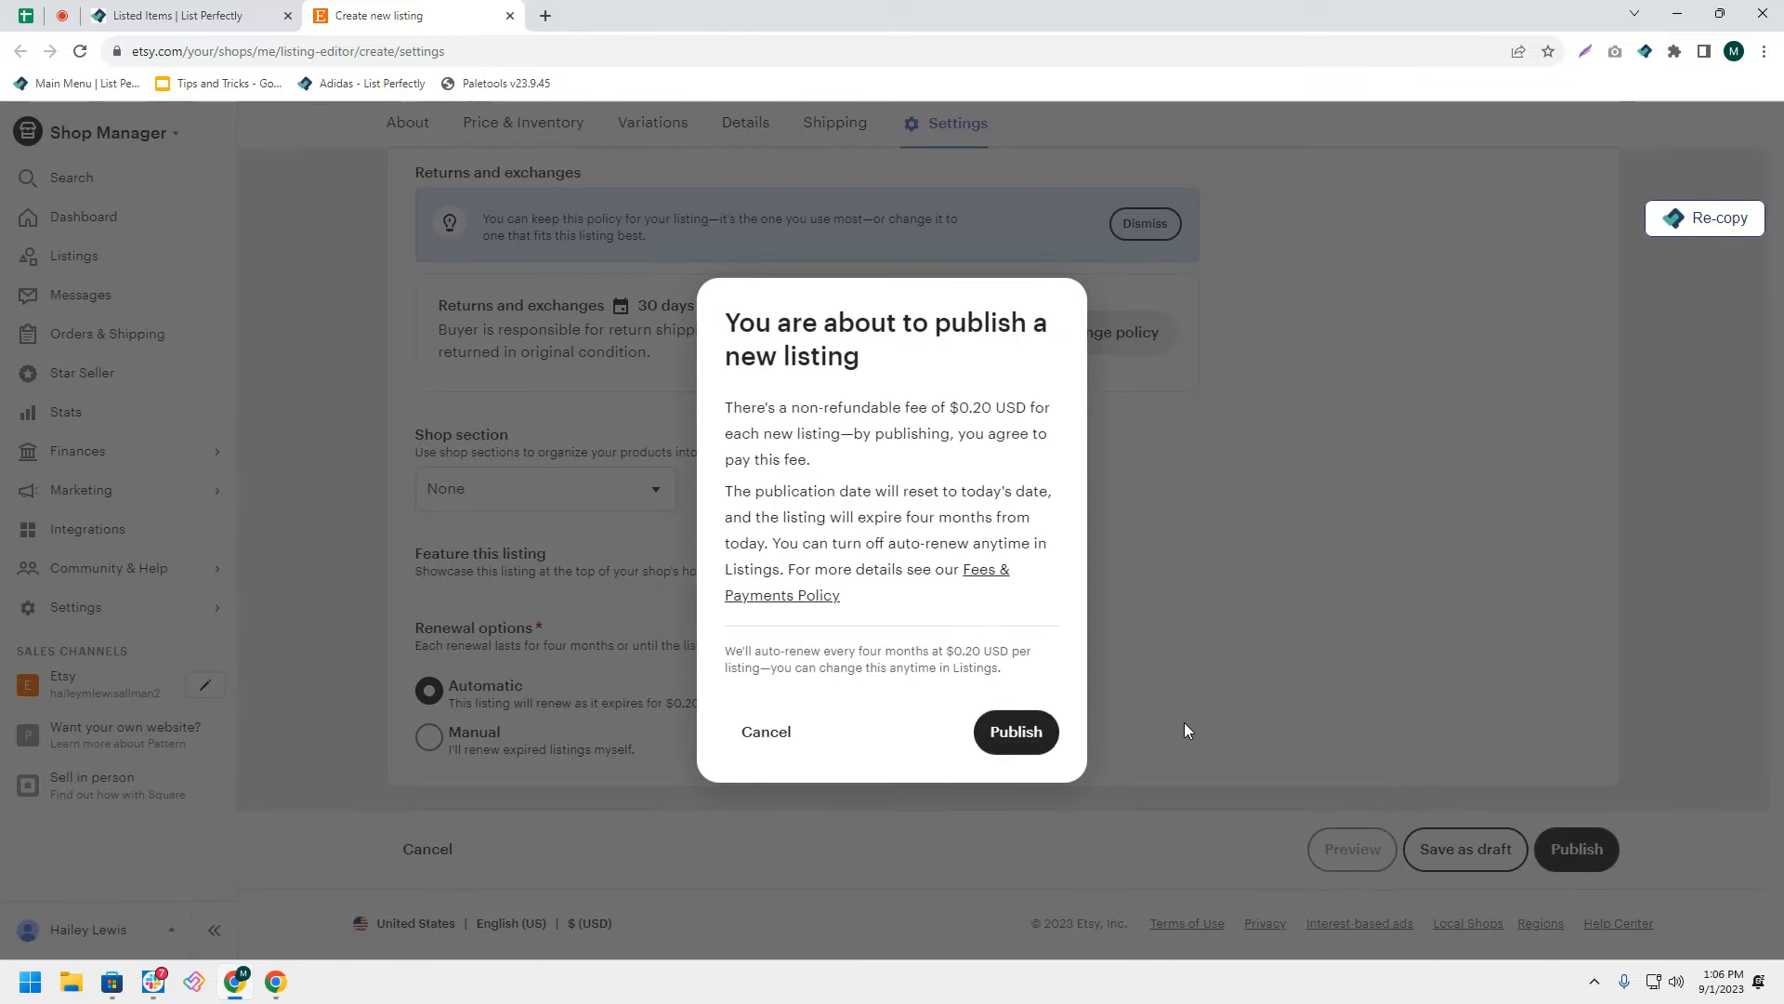
pyautogui.click(1027, 739)
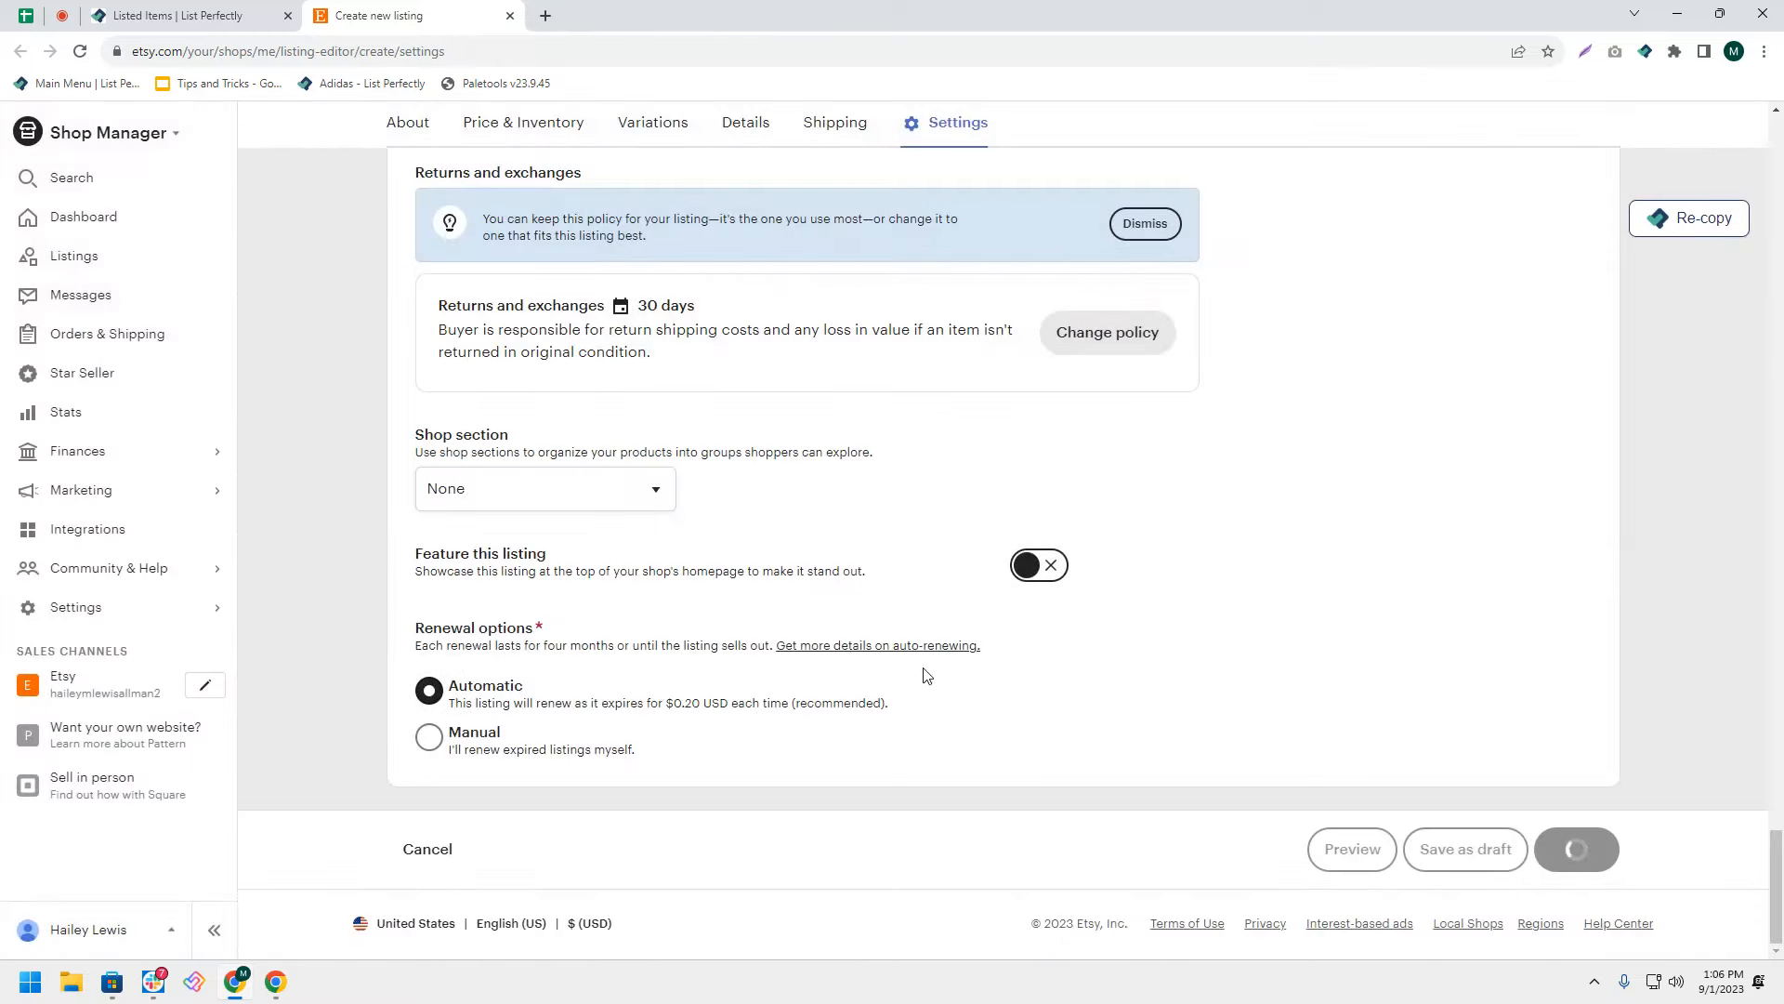